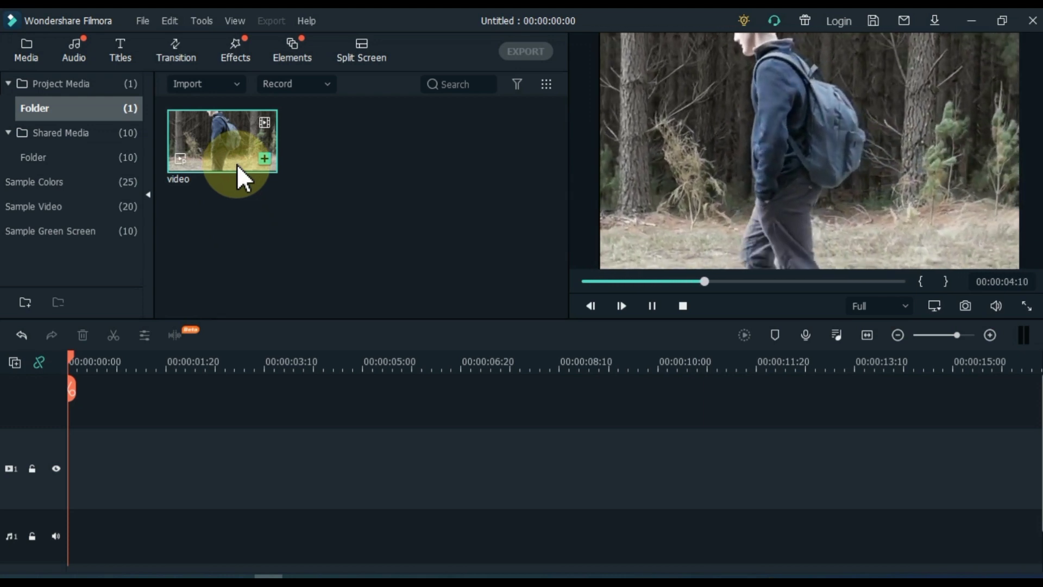
# - Upload video.mp4 to Unscreen, replace its background with solid green, and download the result
pyautogui.click(308, 236)
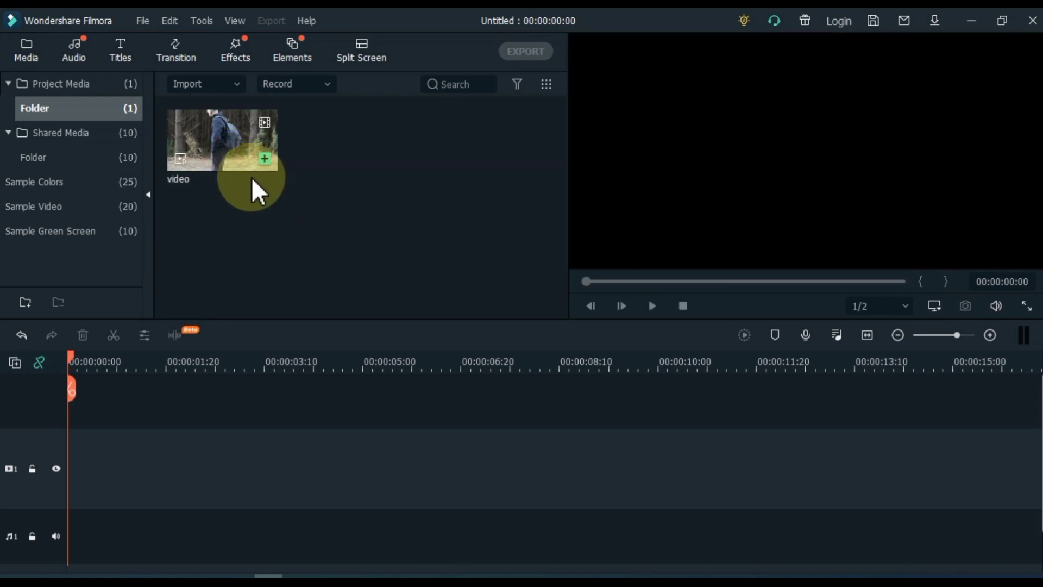
pyautogui.moveTo(238, 156)
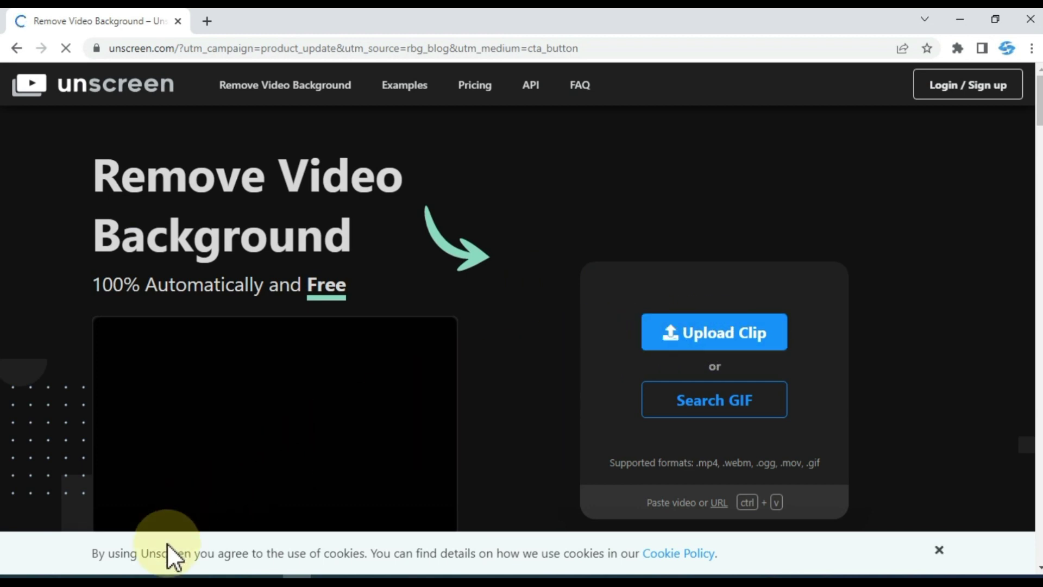
pyautogui.click(156, 568)
pyautogui.moveTo(260, 131); pyautogui.dragTo(708, 344)
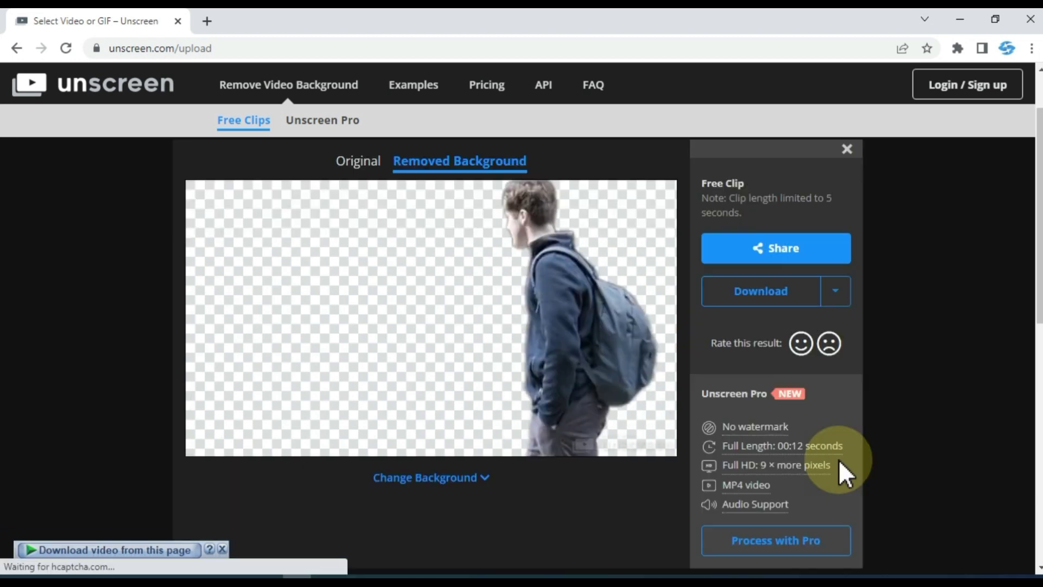
pyautogui.click(476, 479)
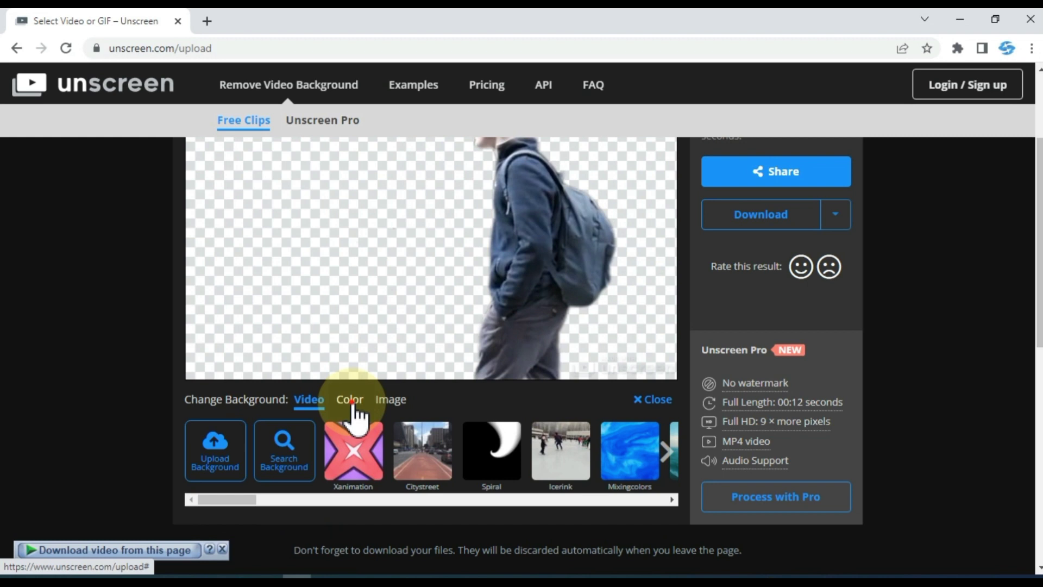
pyautogui.click(352, 409)
pyautogui.click(292, 472)
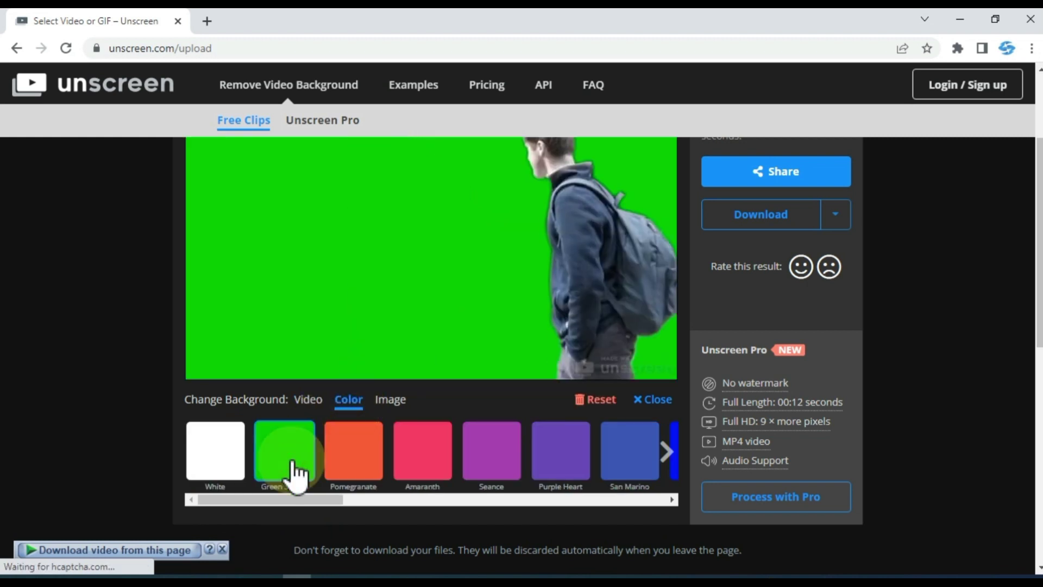
pyautogui.click(772, 218)
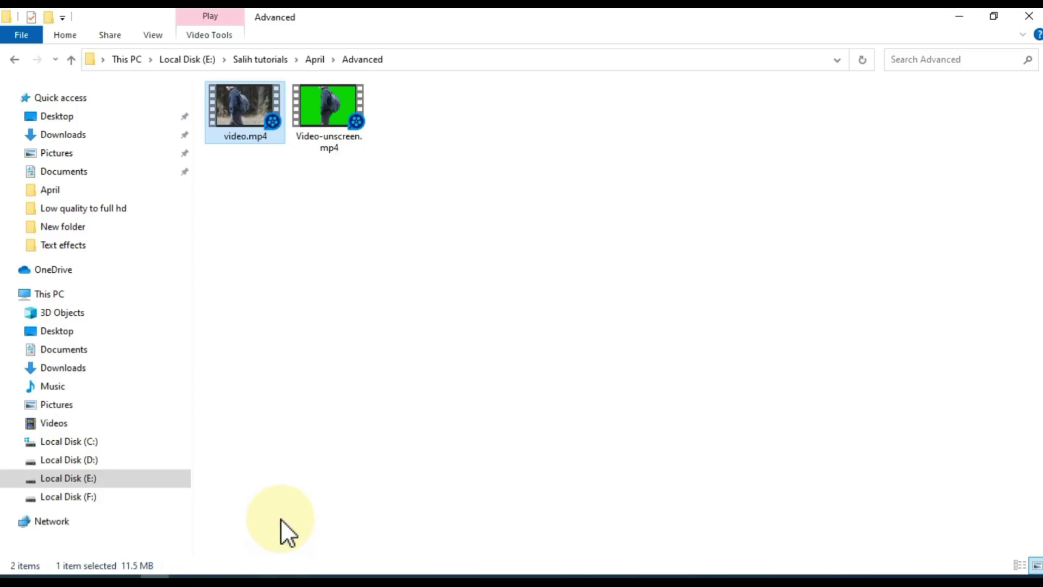
# - Import the downloaded Video-unscreen.mp4 into Filmora's Project Media
pyautogui.click(353, 143)
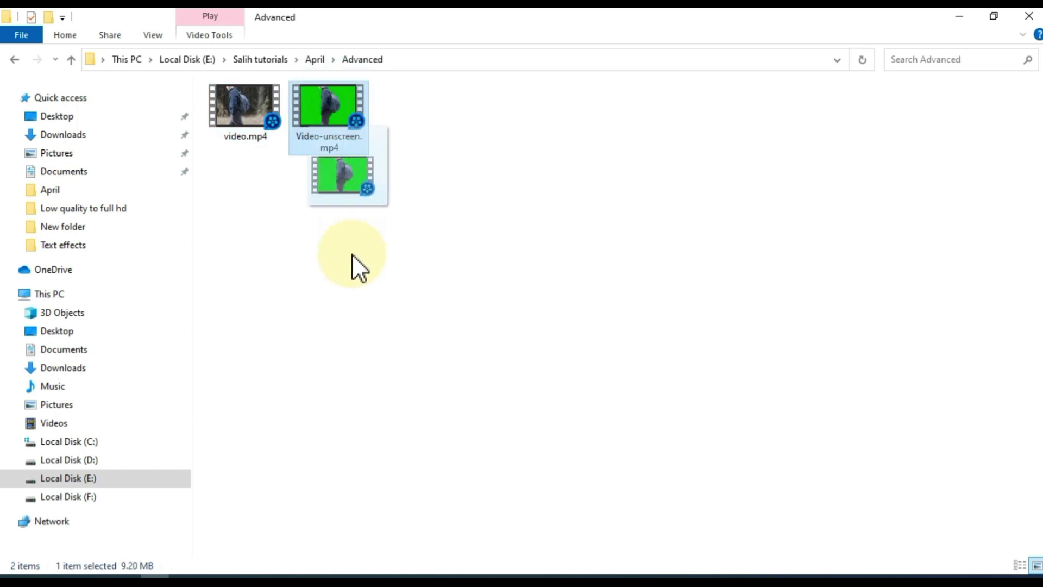
pyautogui.moveTo(352, 254); pyautogui.dragTo(292, 485)
pyautogui.moveTo(272, 559); pyautogui.dragTo(400, 202)
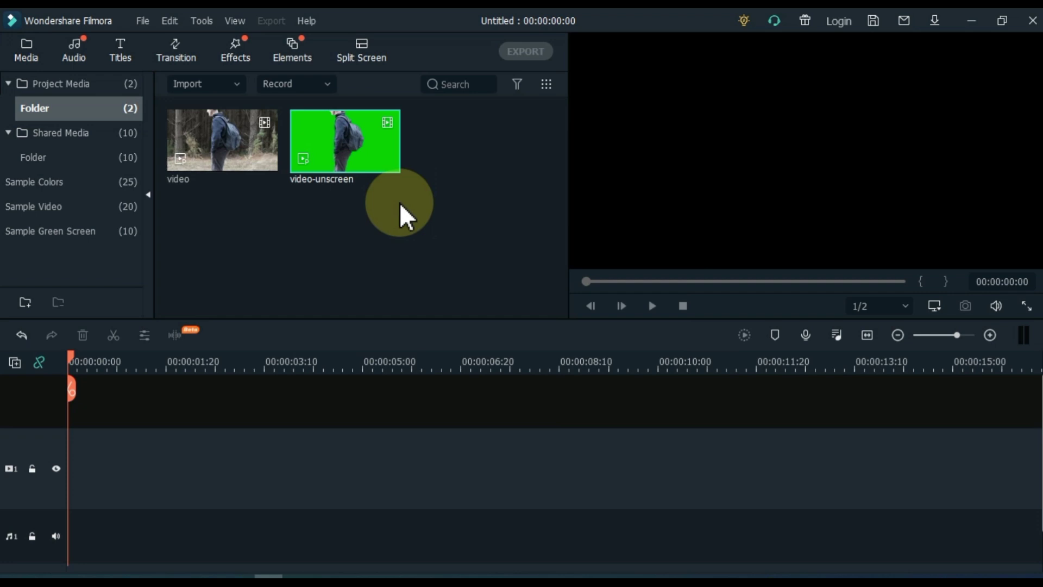
# - Place the original 'video' clip on video track 1 at 1920 x 1080 30fps and play it back
pyautogui.doubleClick(349, 163)
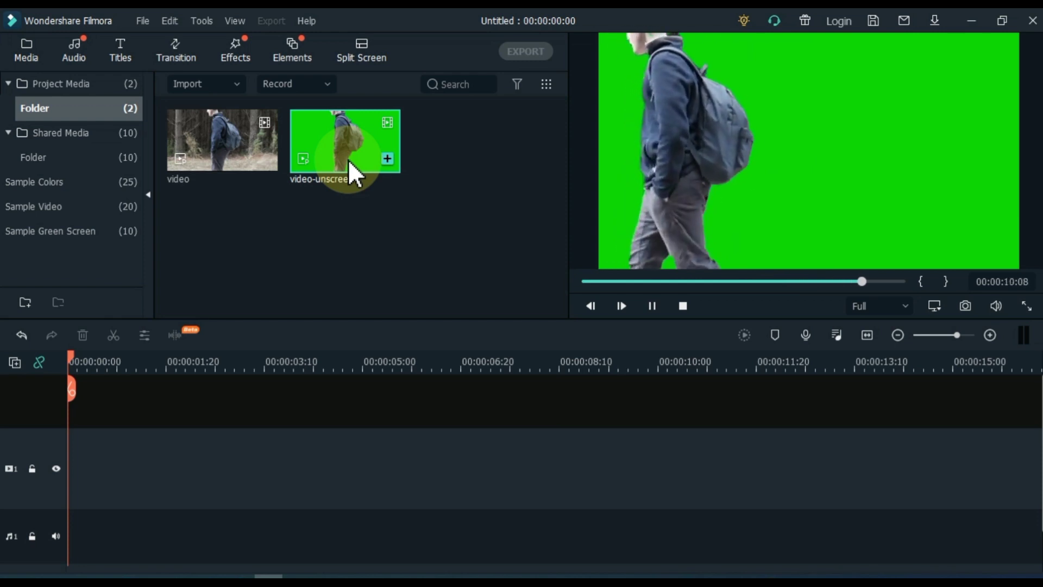
pyautogui.click(359, 238)
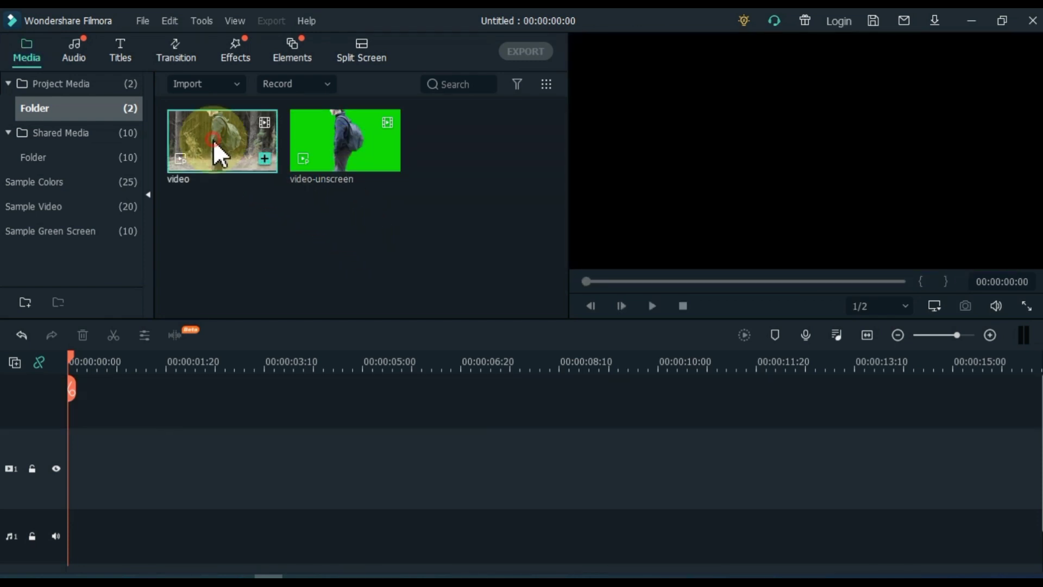
pyautogui.click(213, 135)
pyautogui.moveTo(213, 135); pyautogui.dragTo(77, 449)
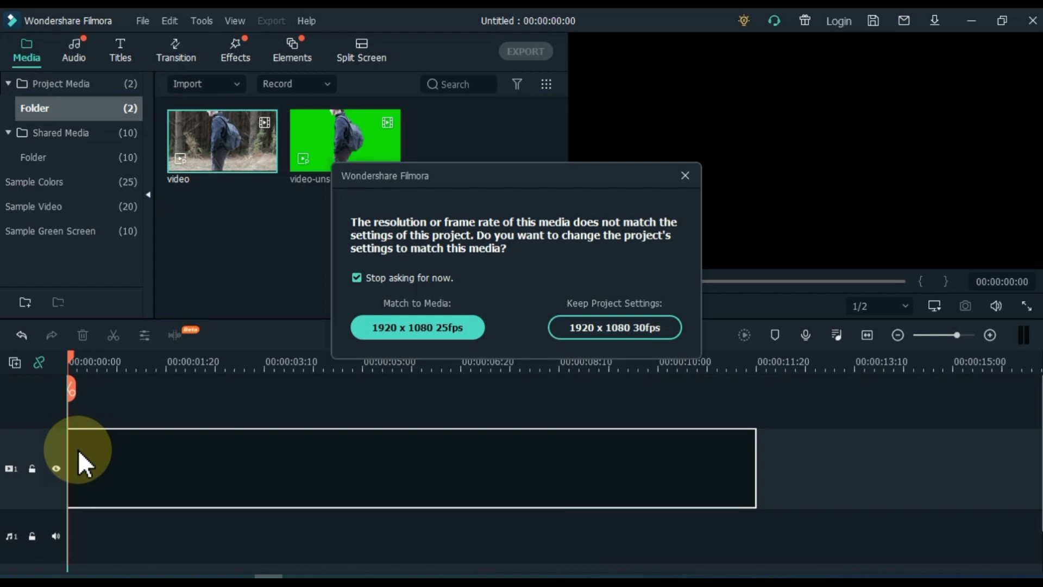
pyautogui.click(590, 332)
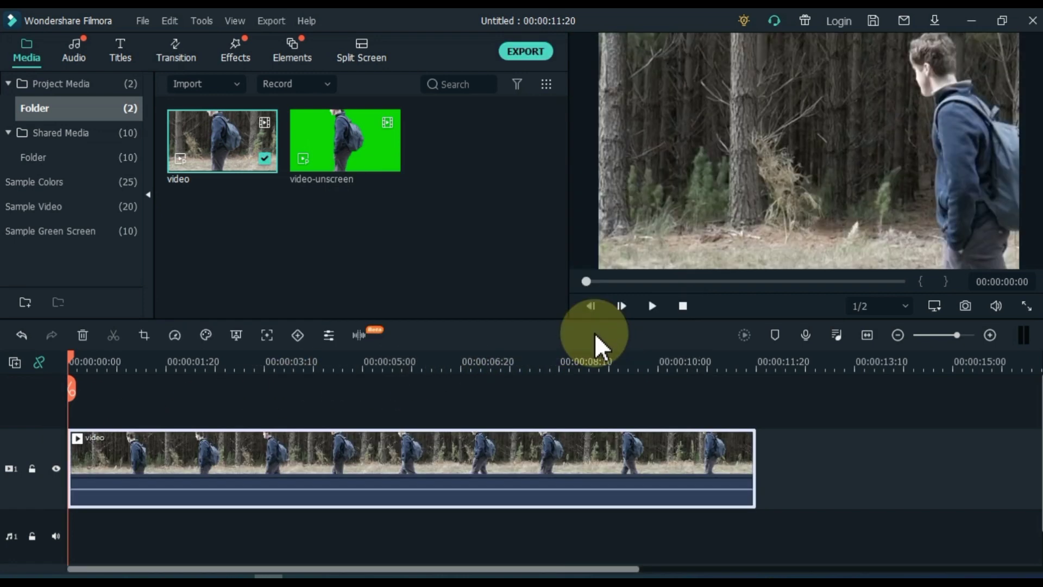
pyautogui.press('space')
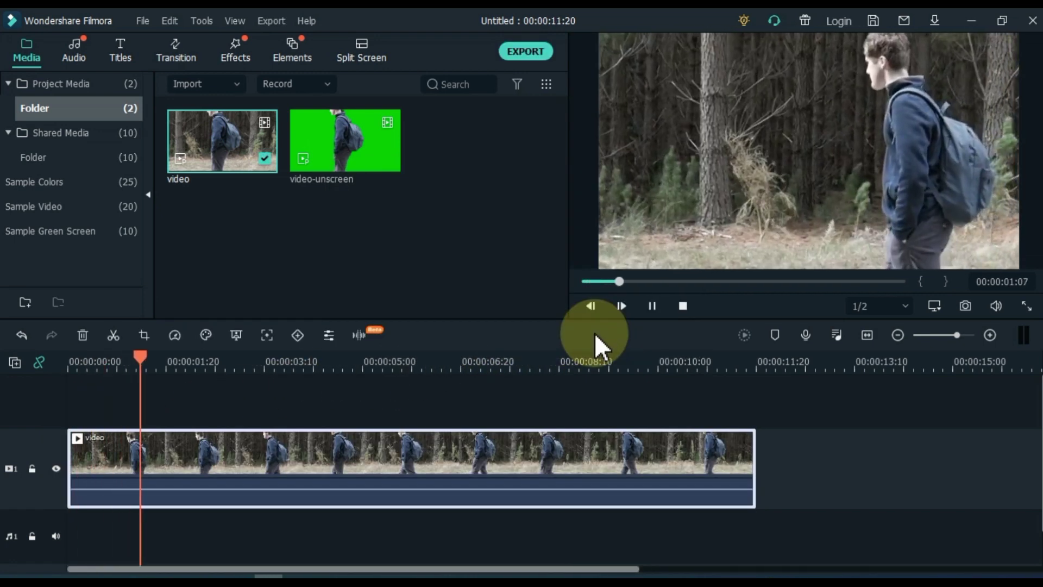
pyautogui.hotkey('ctrl', '/')
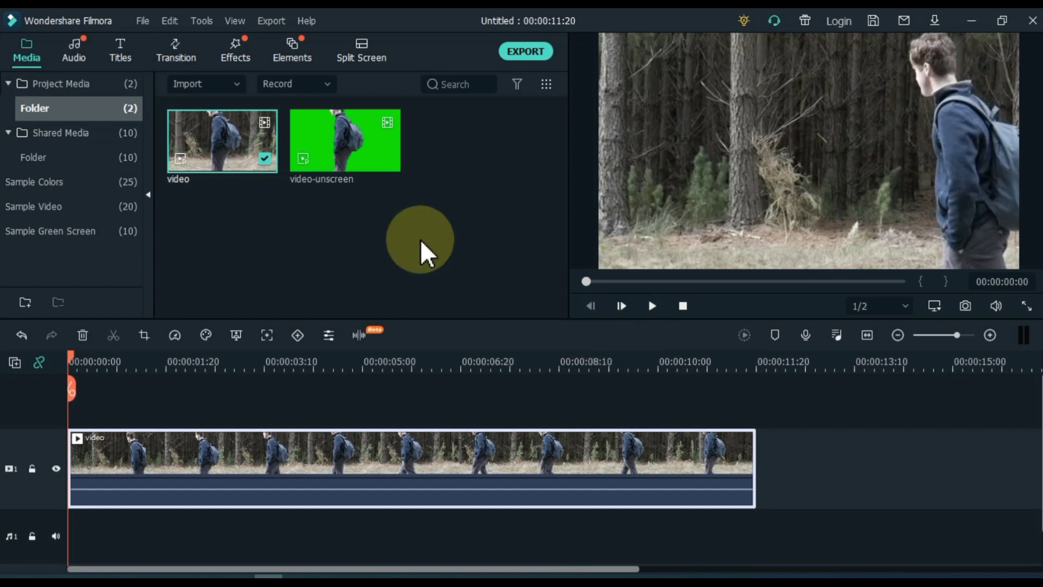
# - Add a Default Title from Titles onto track 2 above the walking clip
pyautogui.click(131, 69)
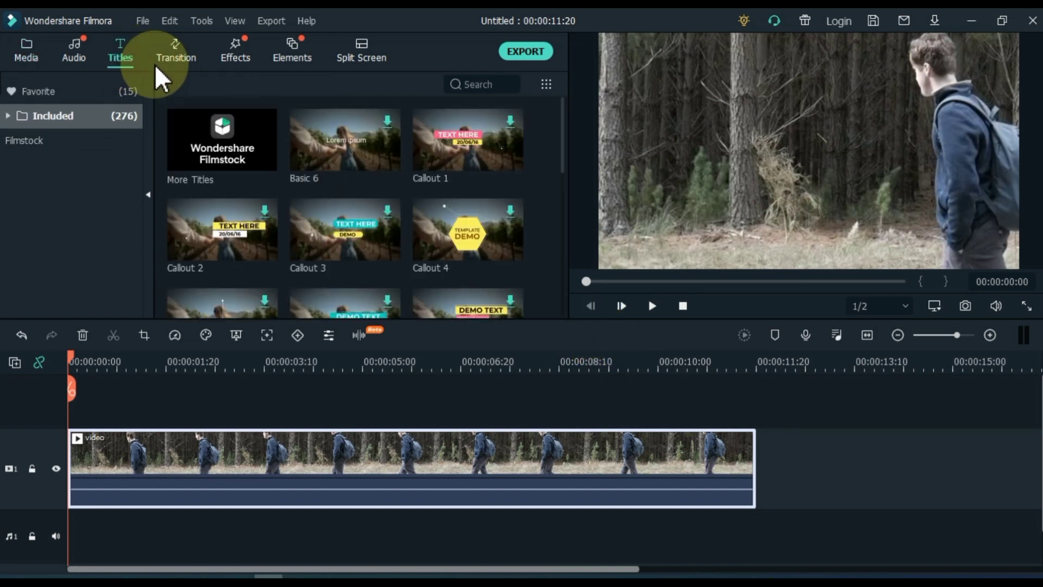
pyautogui.moveTo(522, 152)
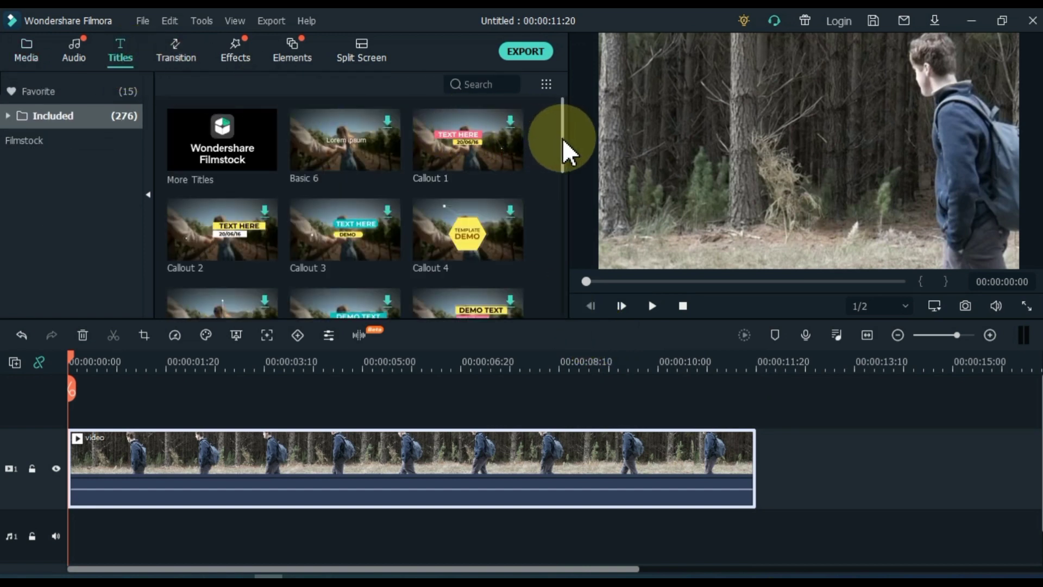
pyautogui.moveTo(564, 151); pyautogui.dragTo(559, 205)
pyautogui.moveTo(503, 248)
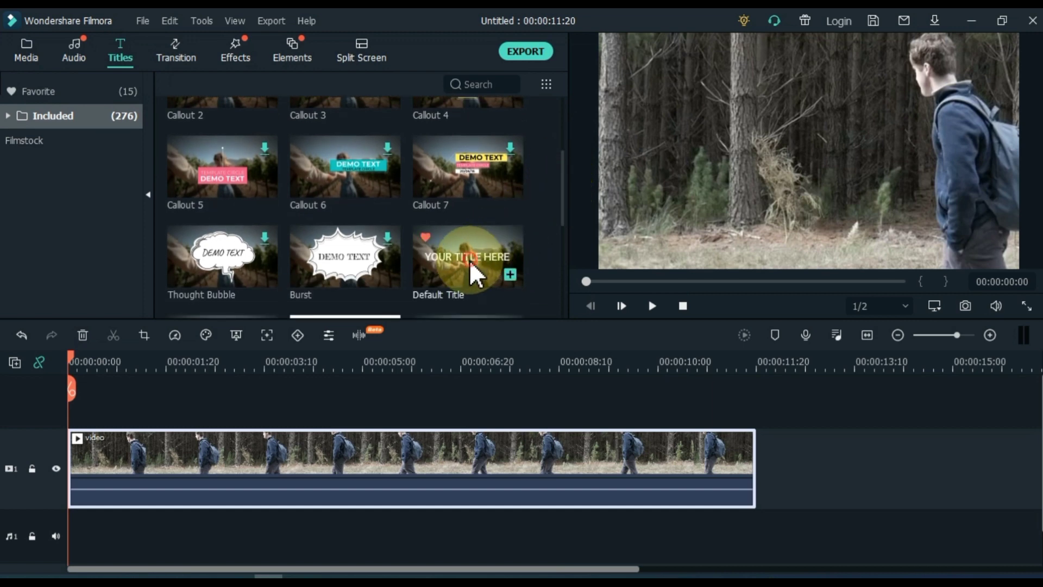
pyautogui.moveTo(471, 270); pyautogui.dragTo(70, 418)
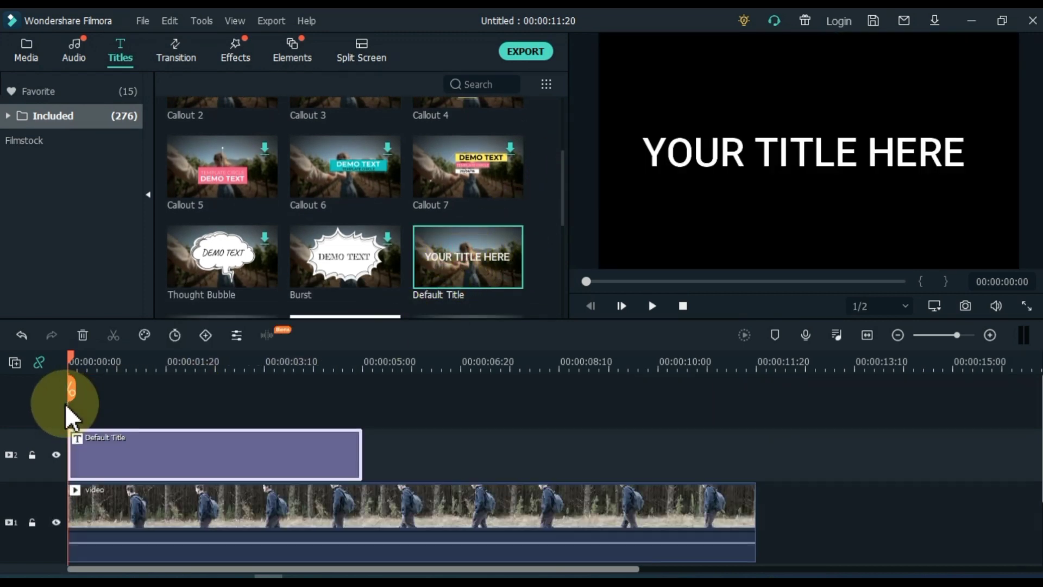
# - Replace the placeholder text with UNIQUE in Segoe UI Black, size 150
pyautogui.doubleClick(183, 470)
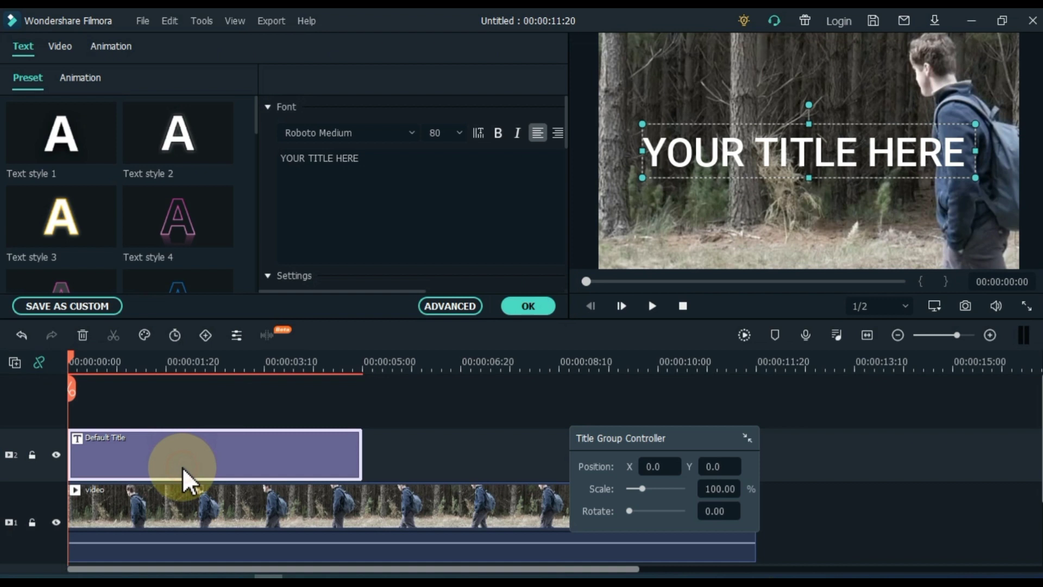
pyautogui.click(411, 175)
pyautogui.hotkey('ctrl', 'a')
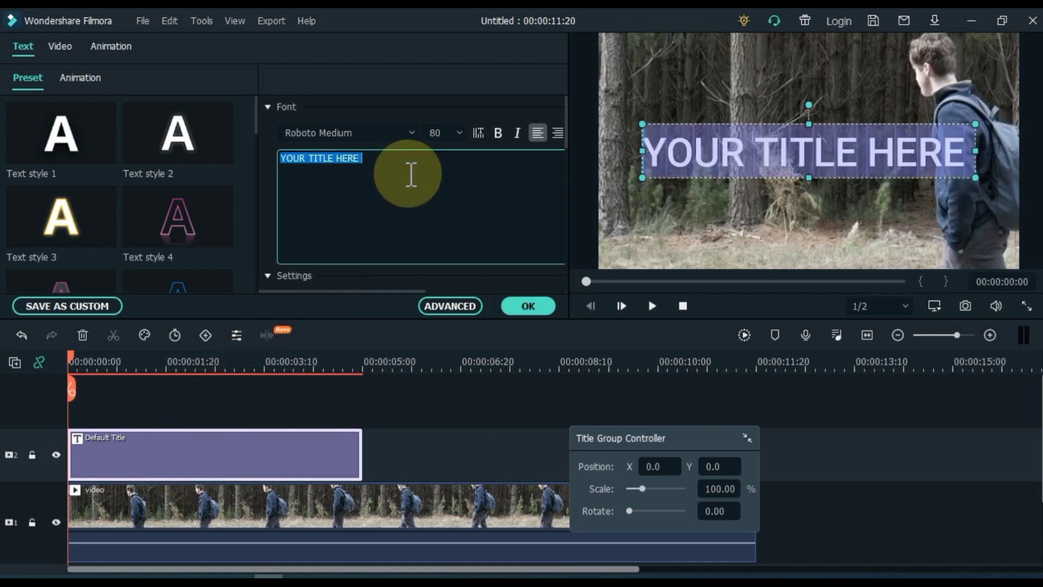
pyautogui.press('BackSpace')
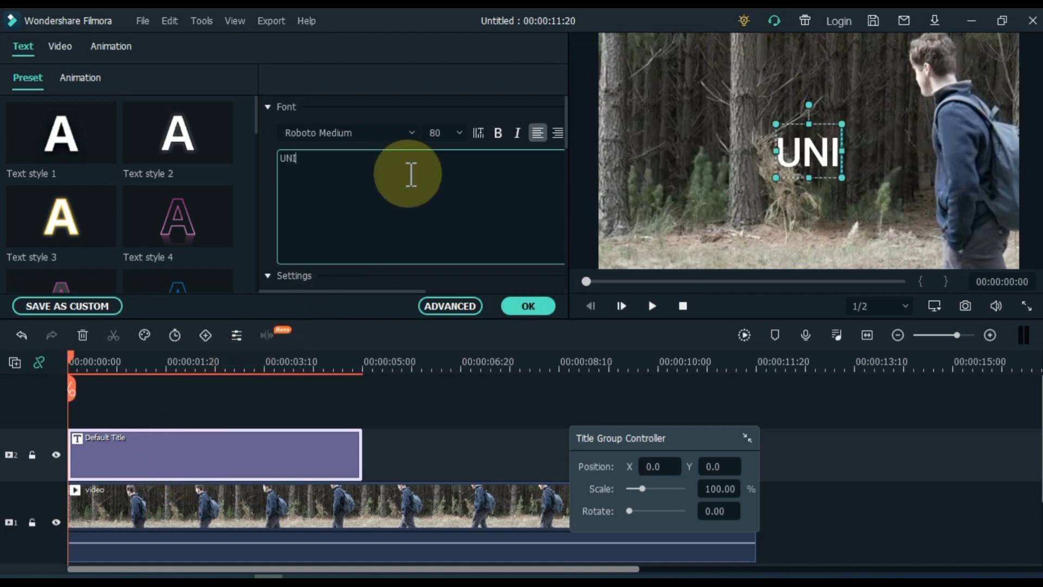
pyautogui.click(335, 133)
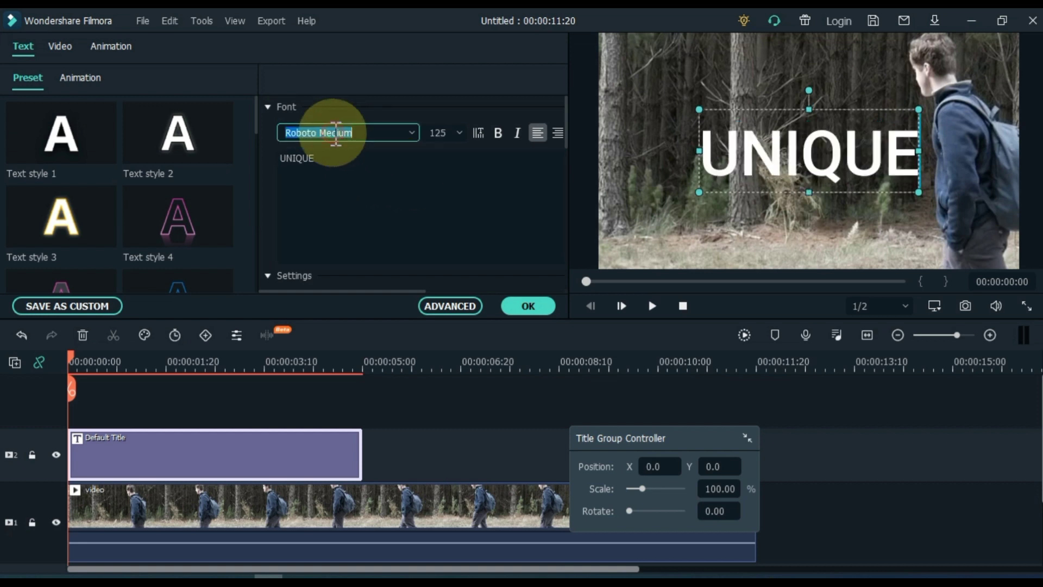
pyautogui.scroll(-8, 334, 134)
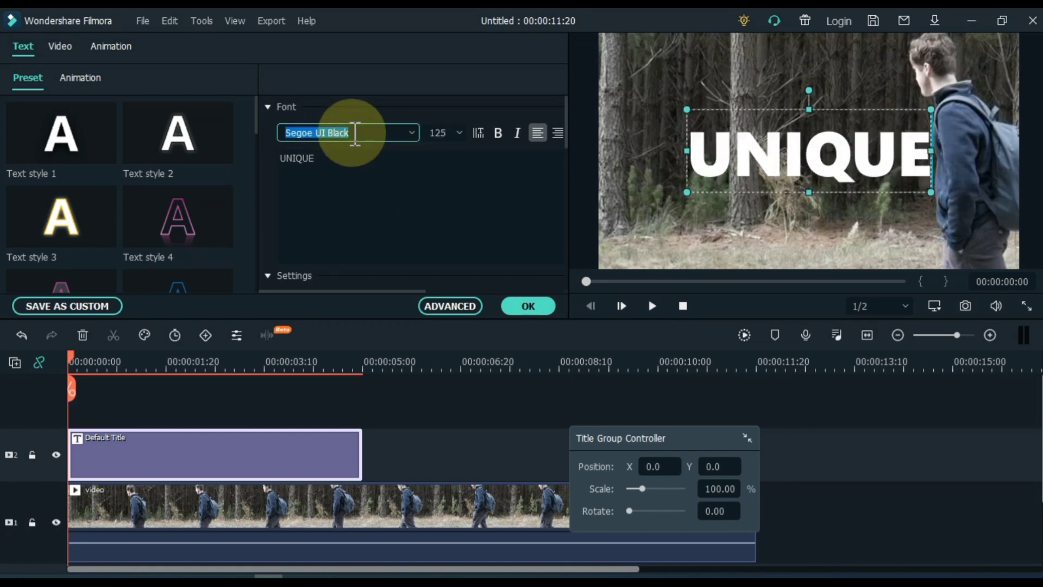
pyautogui.scroll(1, 440, 133)
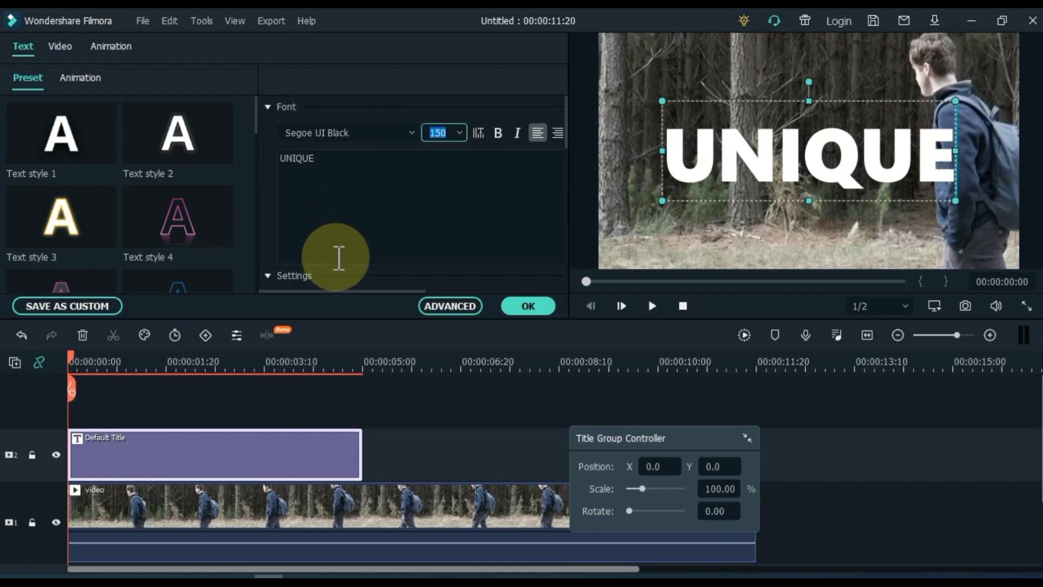
# - In Advanced Text Edit, make the UNIQUE lettering black
pyautogui.click(449, 308)
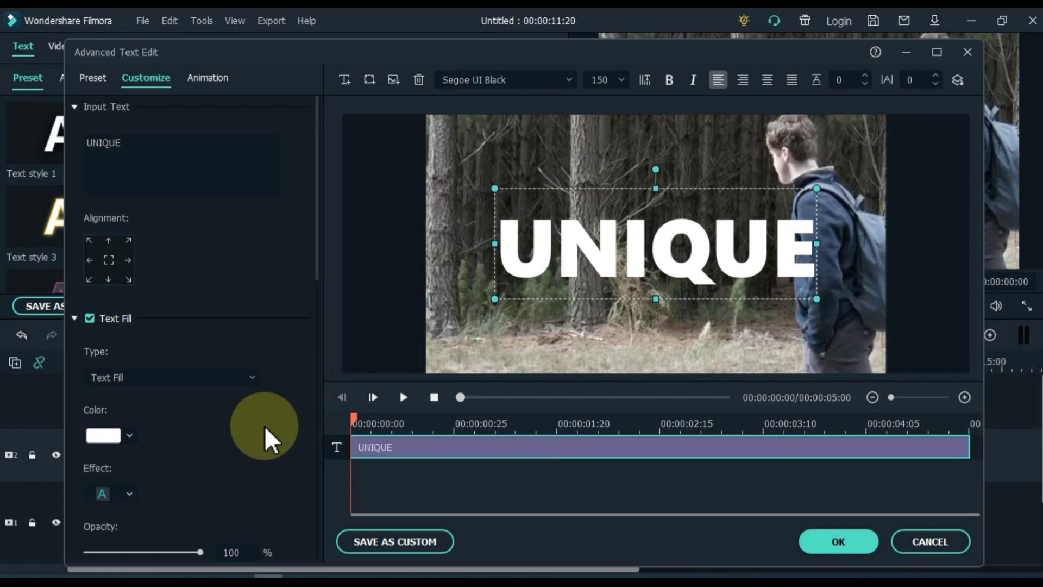
pyautogui.scroll(-3, 266, 427)
pyautogui.click(102, 343)
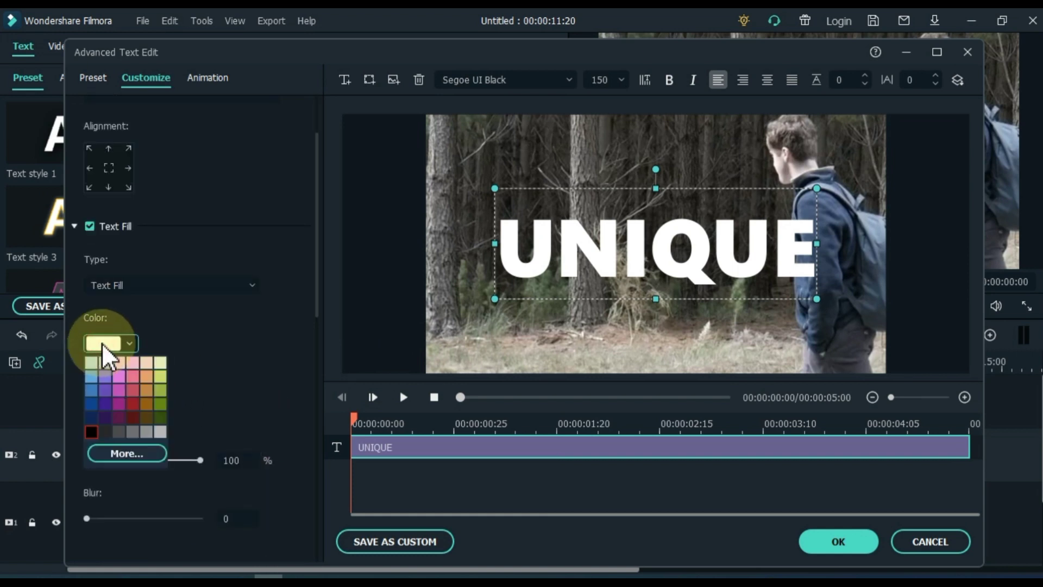
pyautogui.click(91, 431)
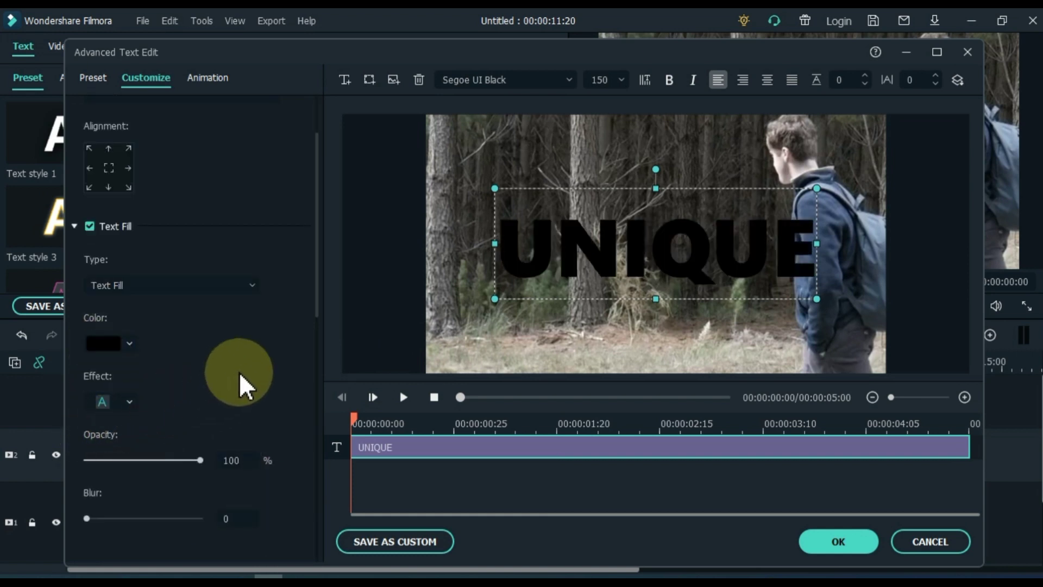
pyautogui.scroll(-1, 239, 371)
pyautogui.scroll(-1, 239, 372)
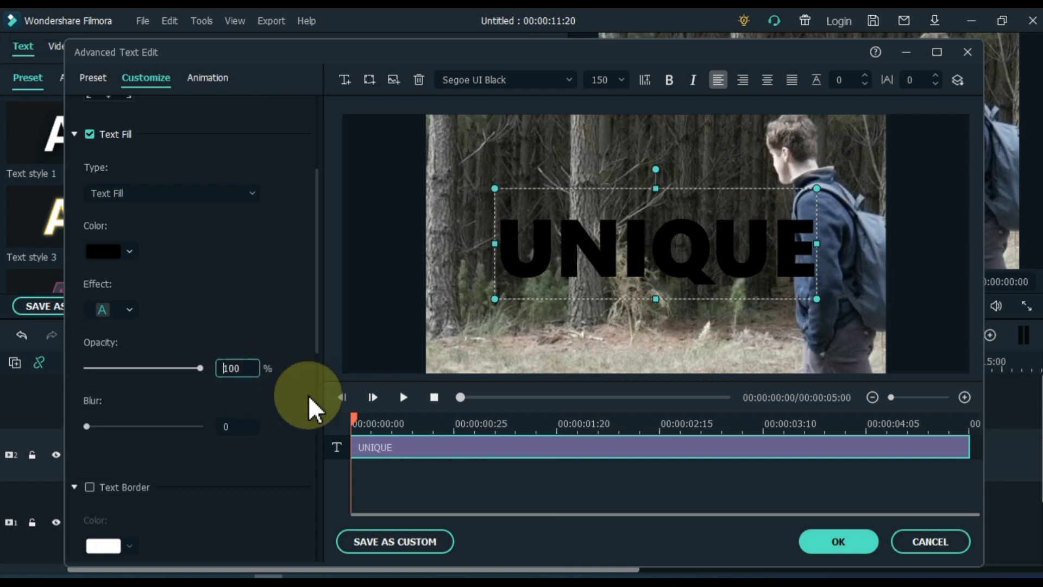
pyautogui.scroll(-3, 308, 395)
pyautogui.scroll(-1, 296, 396)
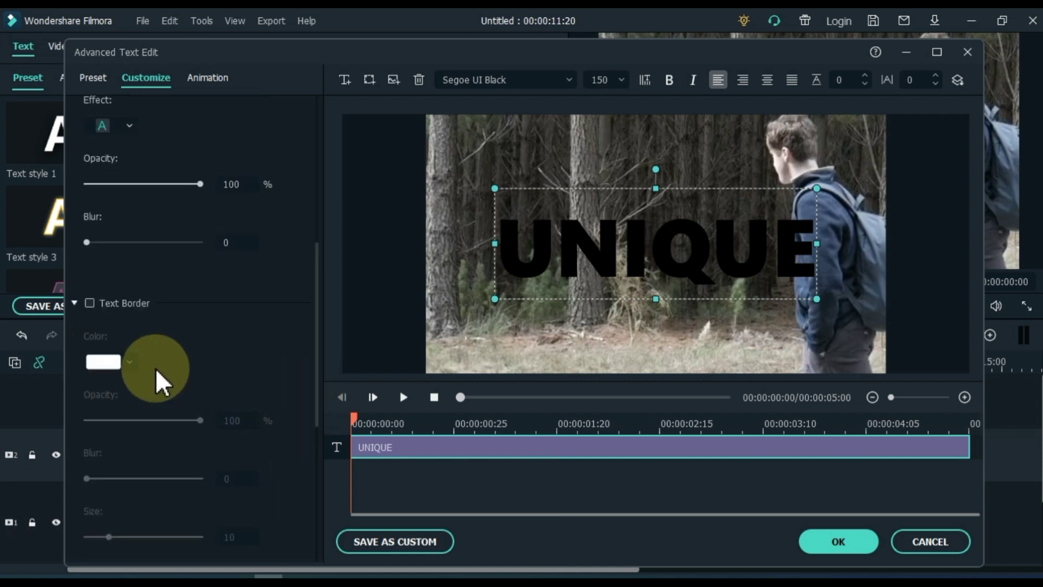
# - Give the text a white border via More... and raise the border size to 10
pyautogui.click(103, 305)
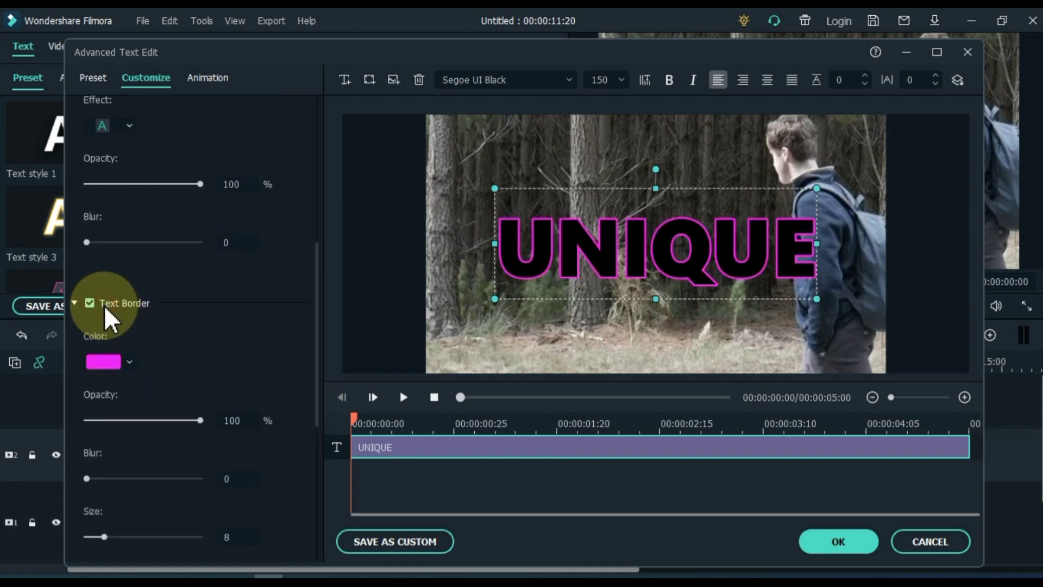
pyautogui.click(112, 360)
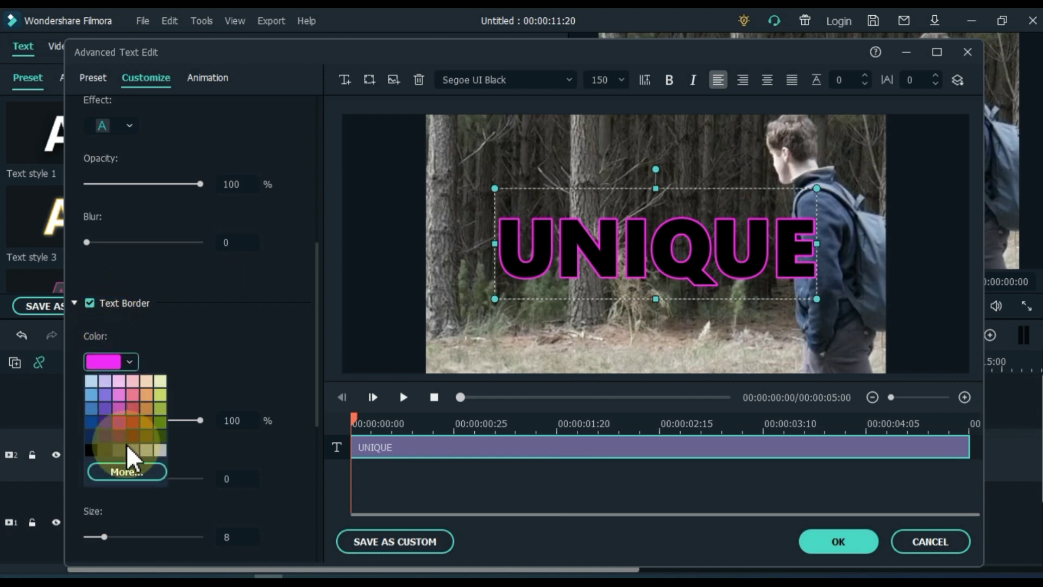
pyautogui.click(130, 471)
pyautogui.click(176, 395)
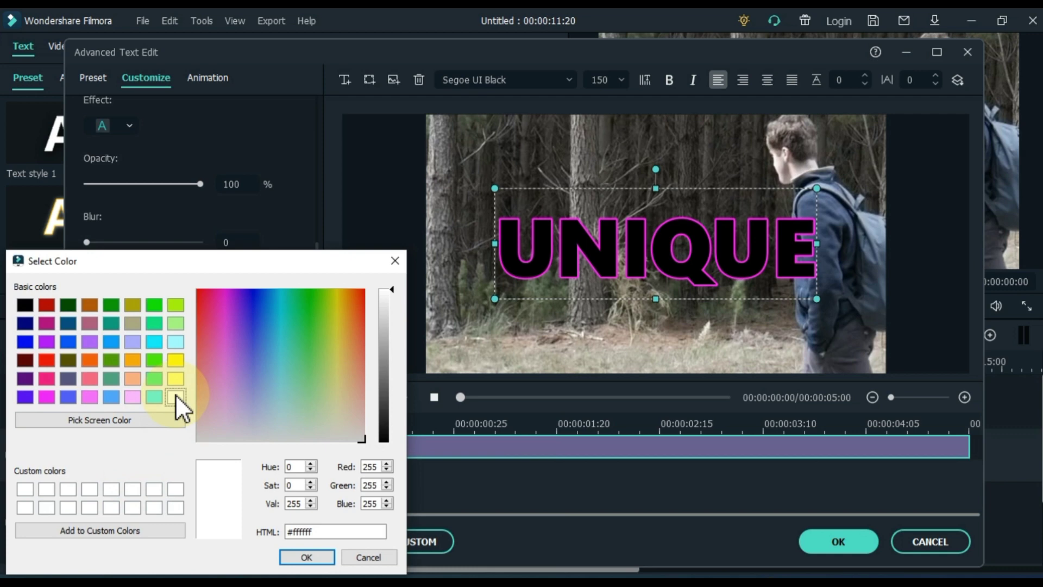
pyautogui.click(313, 559)
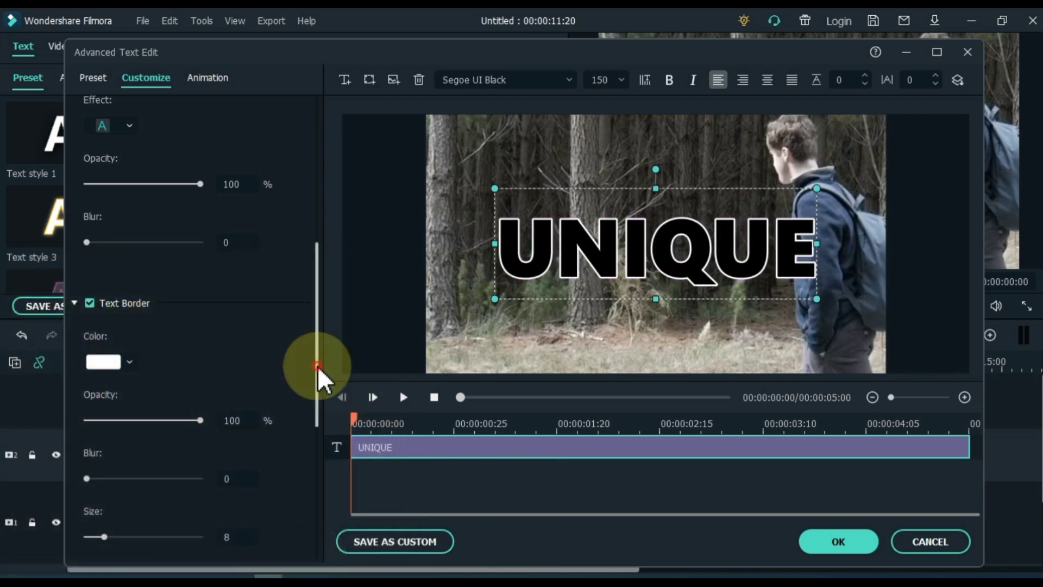
pyautogui.moveTo(317, 367); pyautogui.dragTo(319, 426)
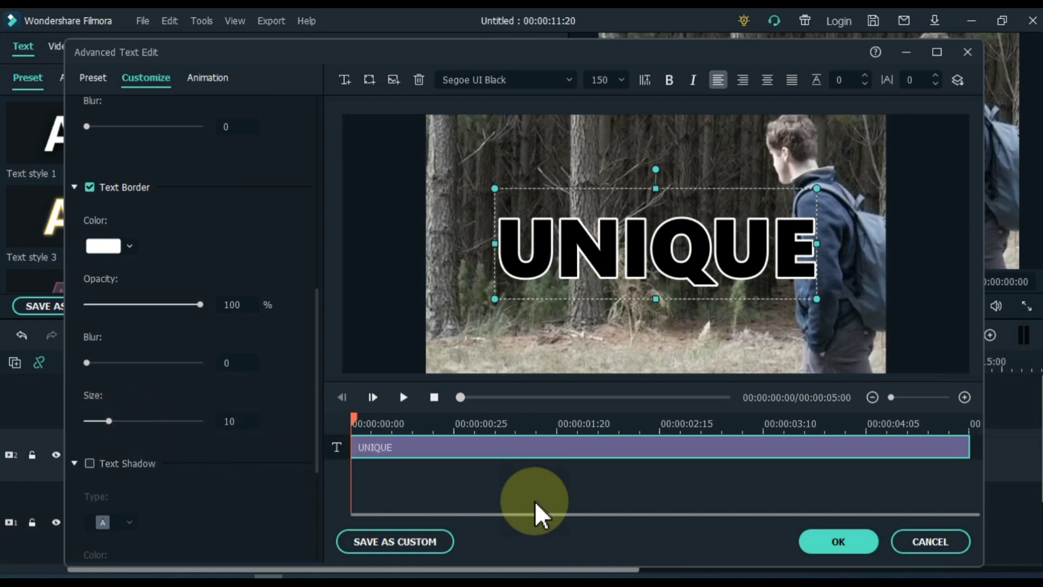
# - Close the title editor, hide track 1, and snapshot the outlined UNIQUE text as Snapshot_9
pyautogui.click(838, 543)
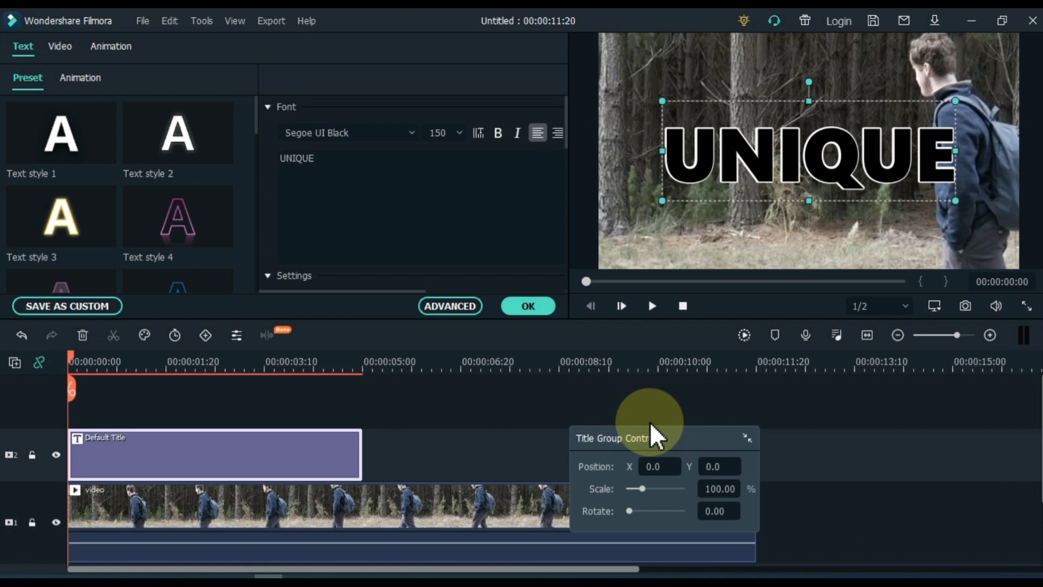
pyautogui.click(532, 307)
pyautogui.click(467, 477)
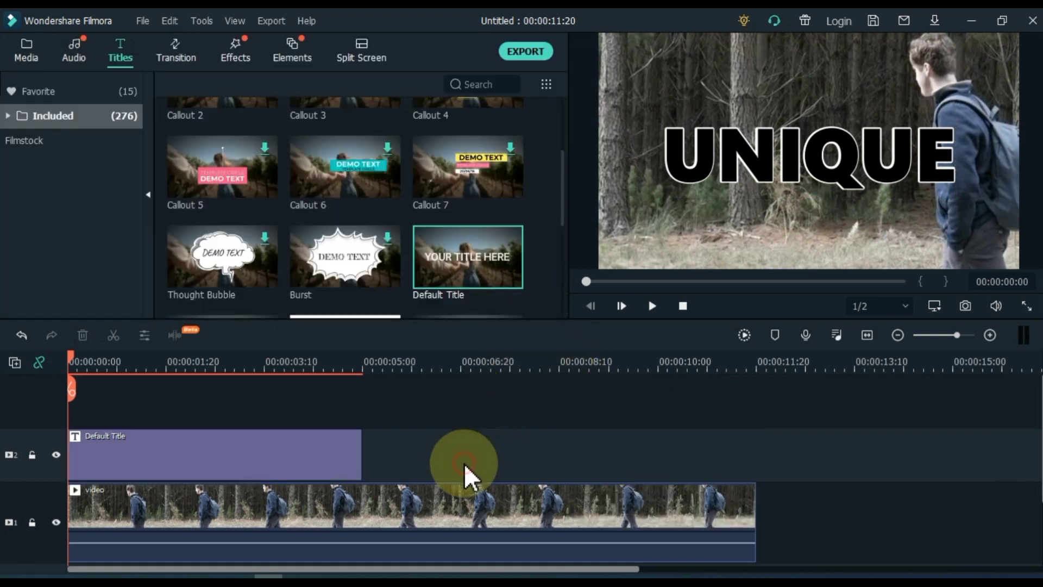
pyautogui.click(56, 523)
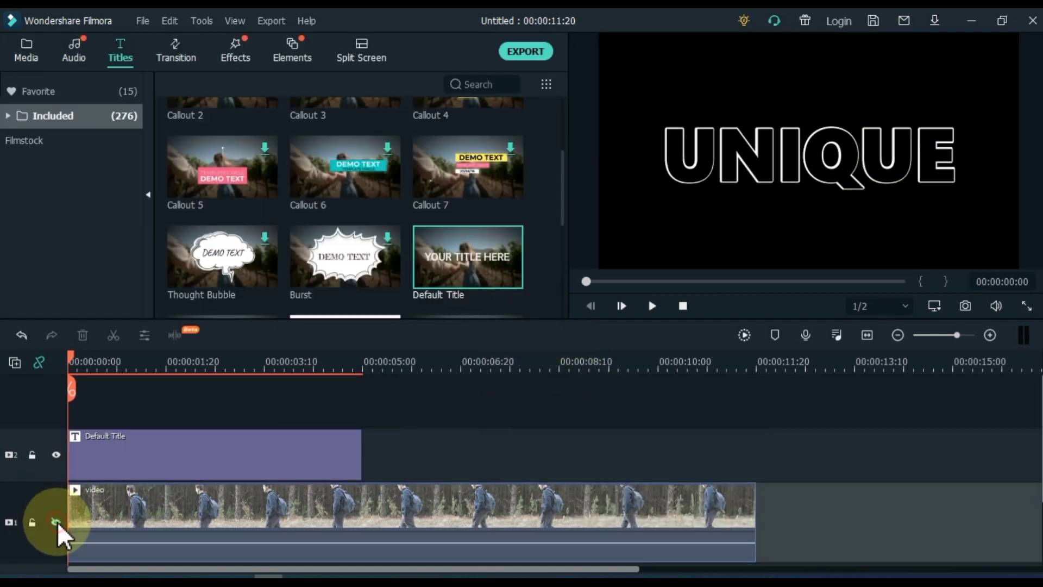
pyautogui.click(965, 307)
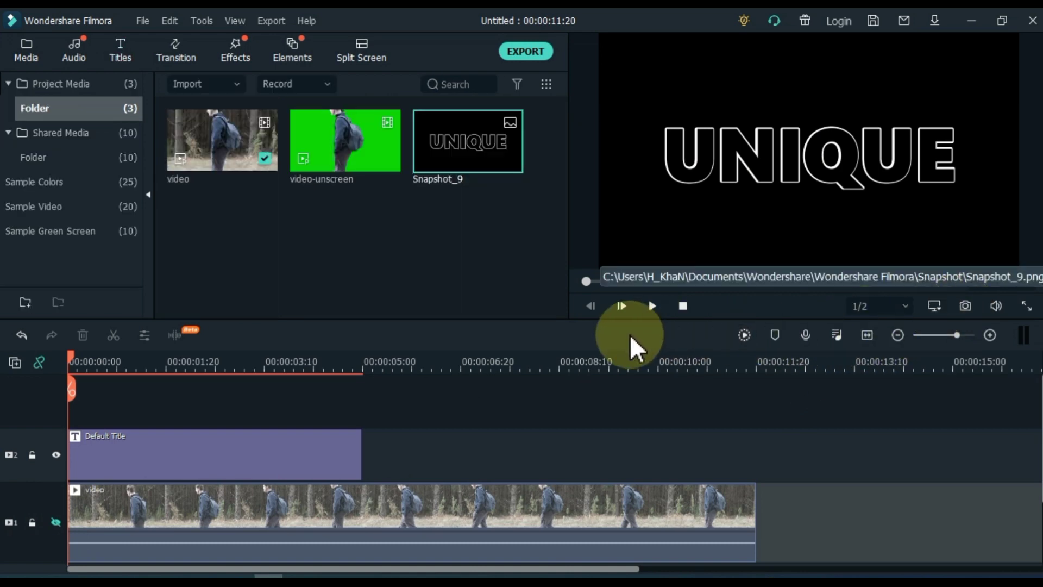
# - Change the UNIQUE title's text colour to white through More... and close the editor
pyautogui.doubleClick(131, 451)
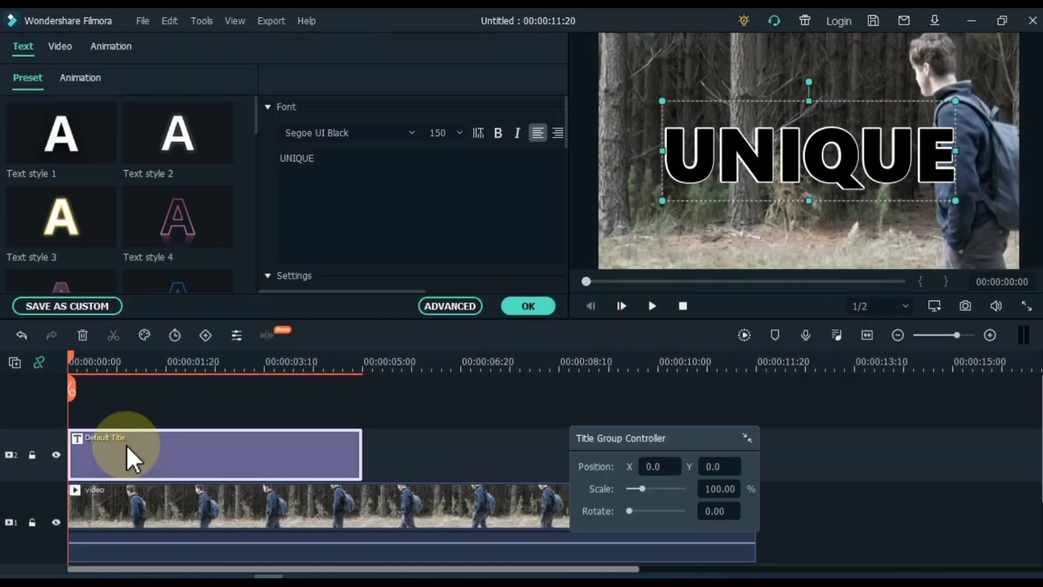
pyautogui.scroll(-2, 400, 242)
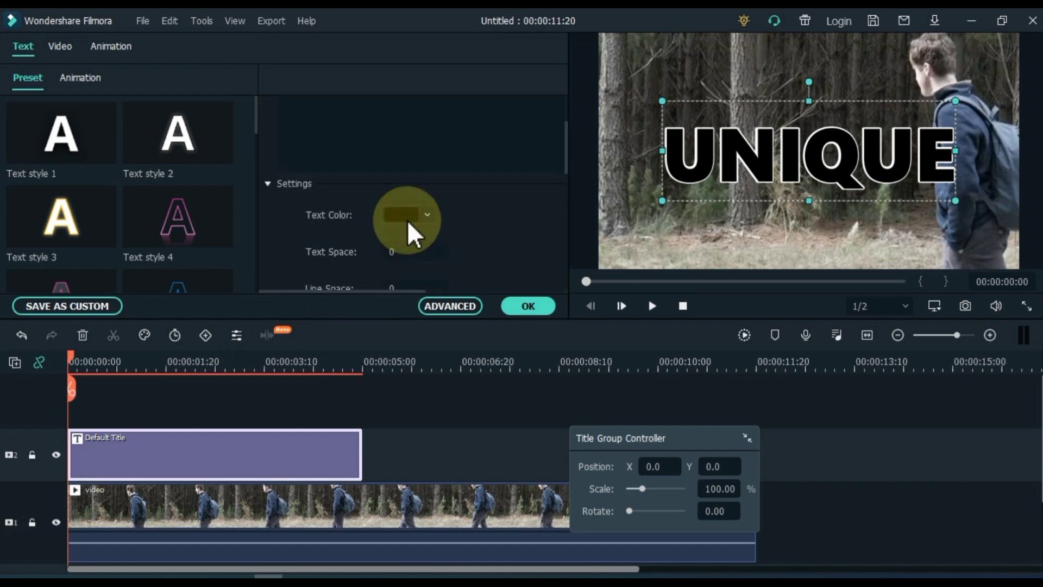
pyautogui.click(413, 232)
pyautogui.click(426, 331)
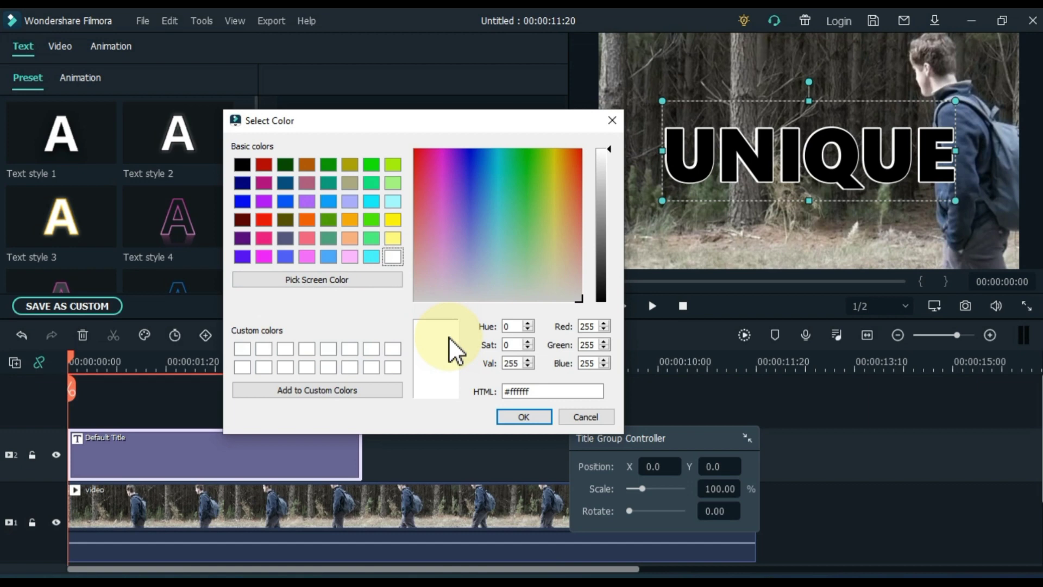
pyautogui.click(523, 417)
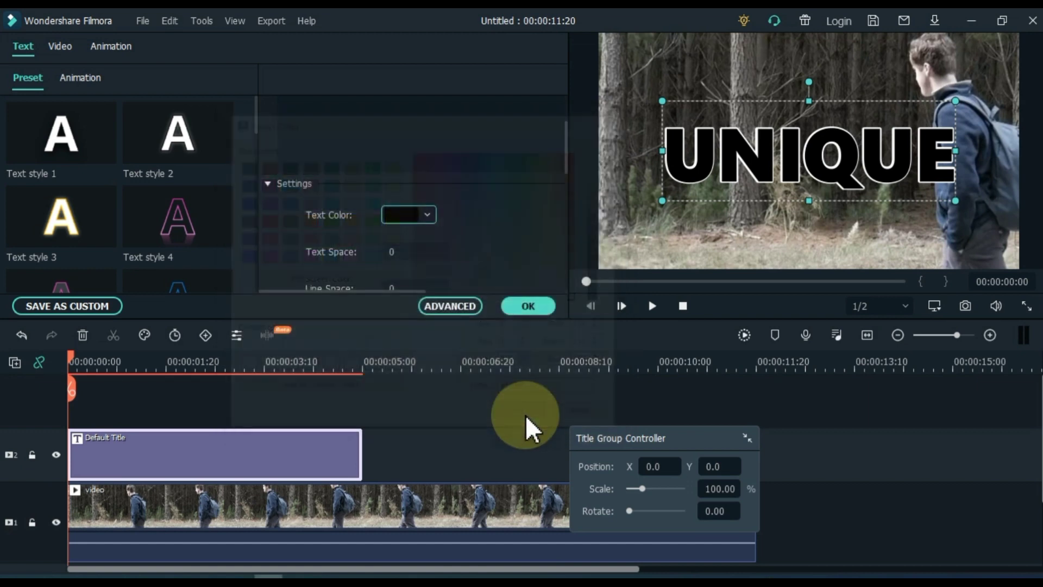
pyautogui.click(539, 304)
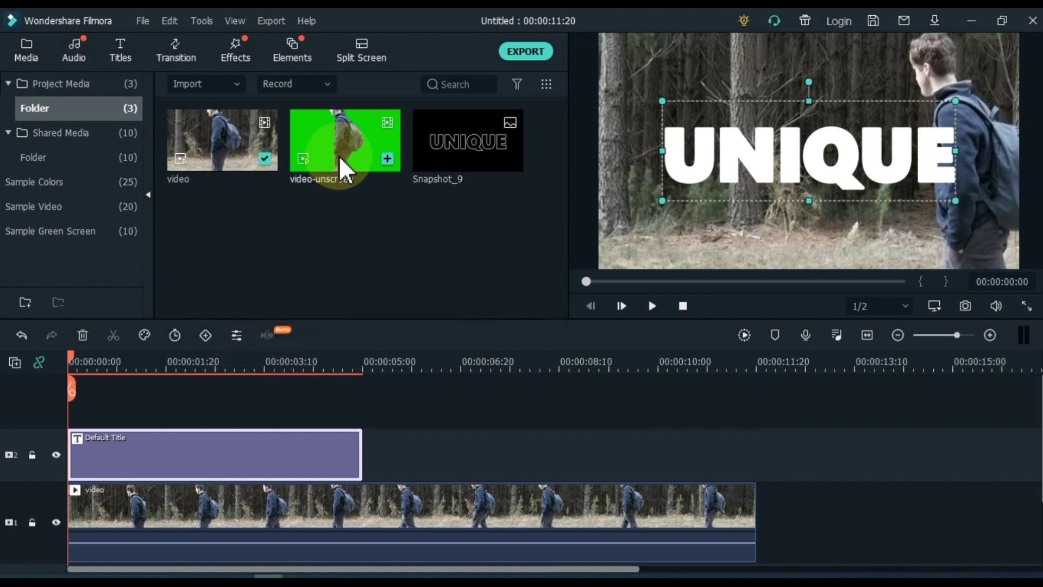
# - Place video-unscreen on a third track and key out its green background with the eyedropper
pyautogui.moveTo(342, 163); pyautogui.dragTo(42, 400)
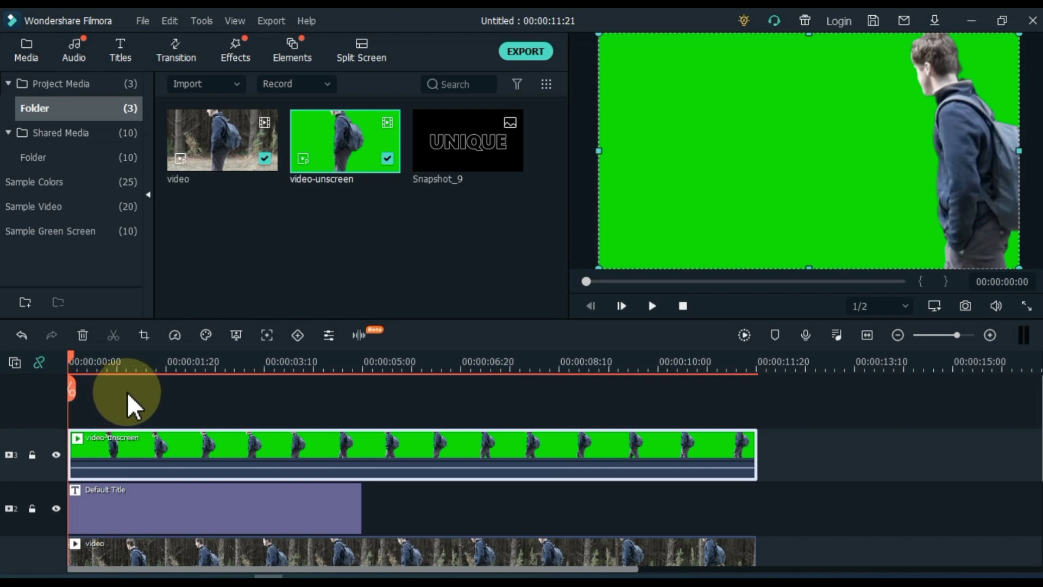
pyautogui.click(237, 336)
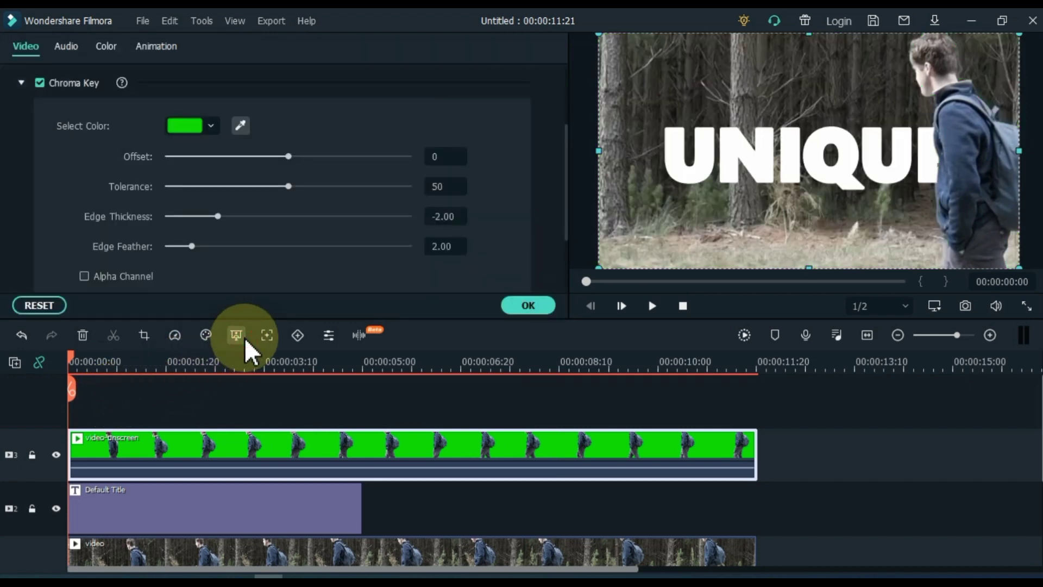
pyautogui.click(240, 125)
pyautogui.click(709, 120)
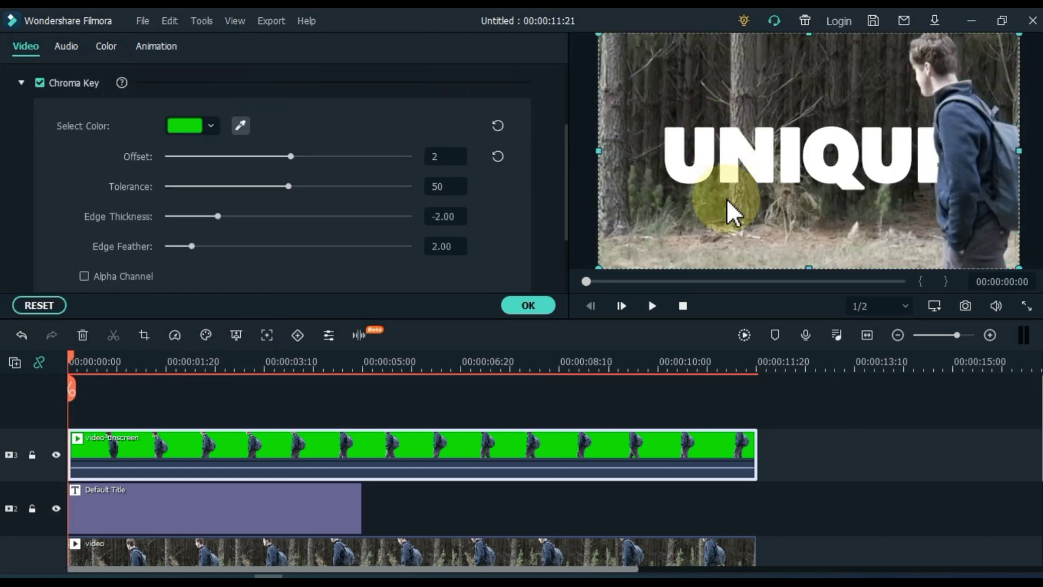
pyautogui.click(528, 306)
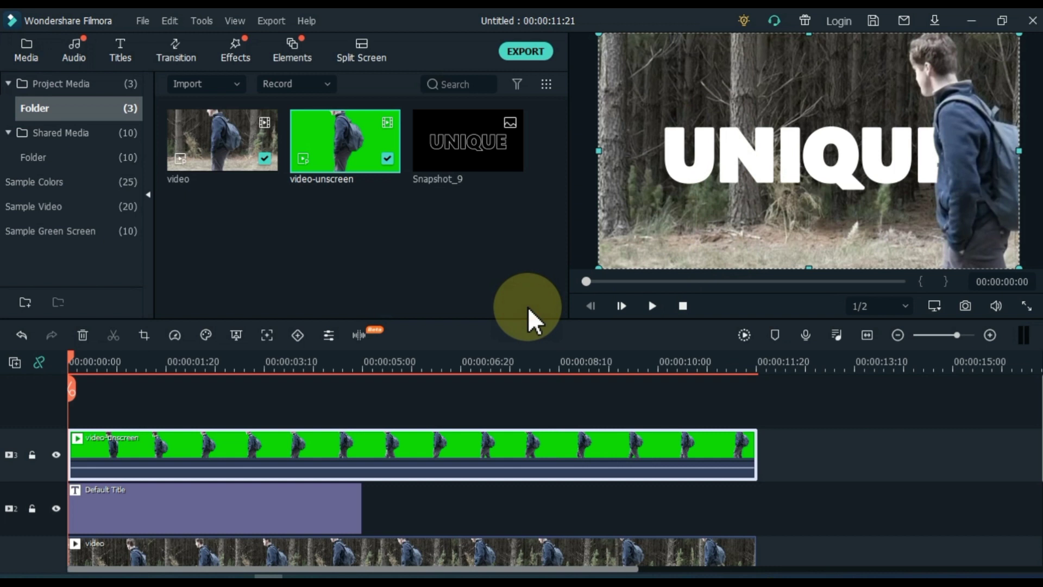
# - Extend the title to 00:00:11:20 and add Snapshot_9 on a top track spanning the full length
pyautogui.click(356, 510)
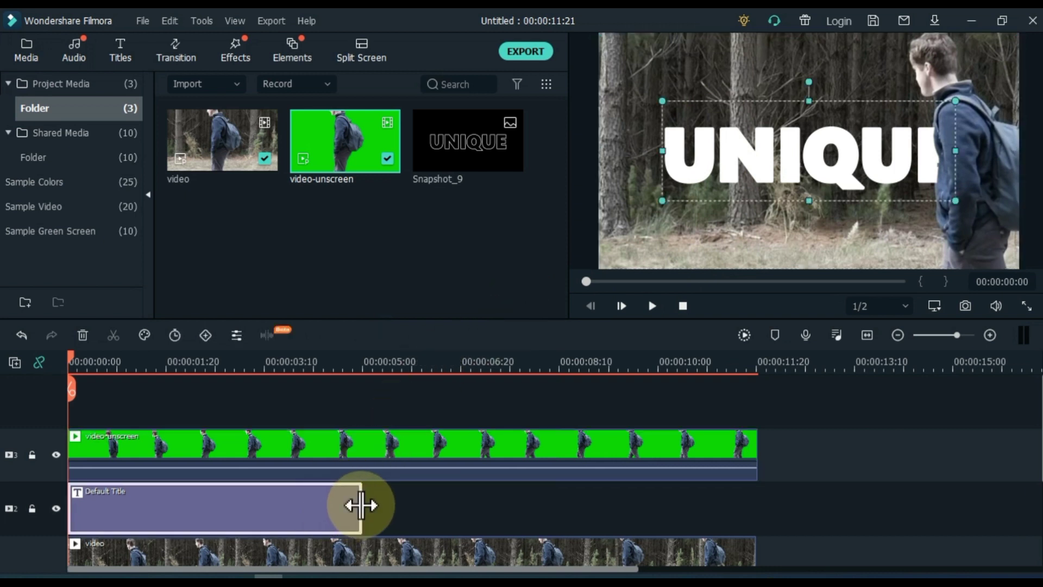
pyautogui.moveTo(361, 505); pyautogui.dragTo(754, 514)
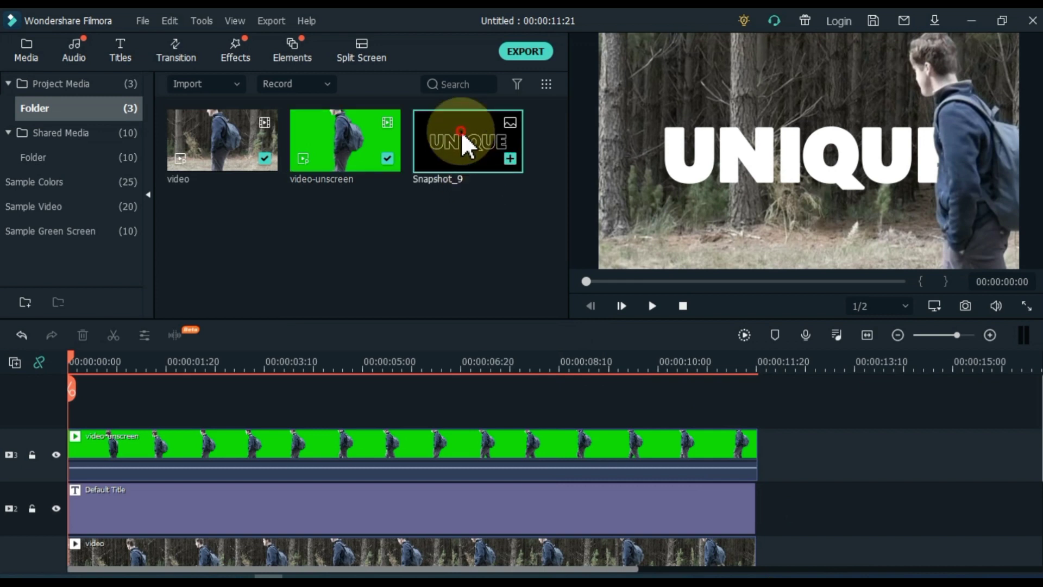
pyautogui.moveTo(463, 146); pyautogui.dragTo(49, 402)
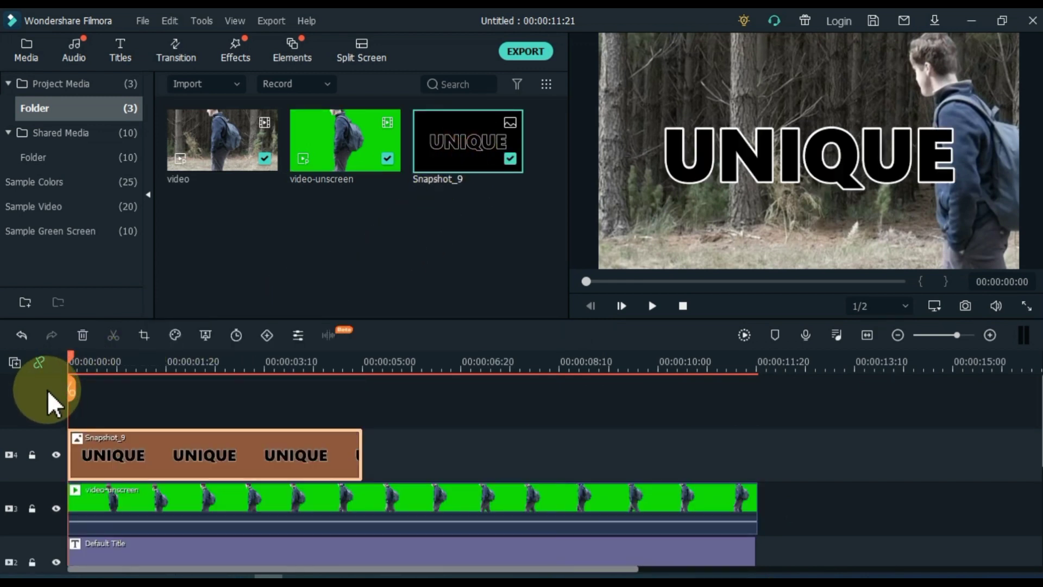
pyautogui.moveTo(362, 453); pyautogui.dragTo(752, 458)
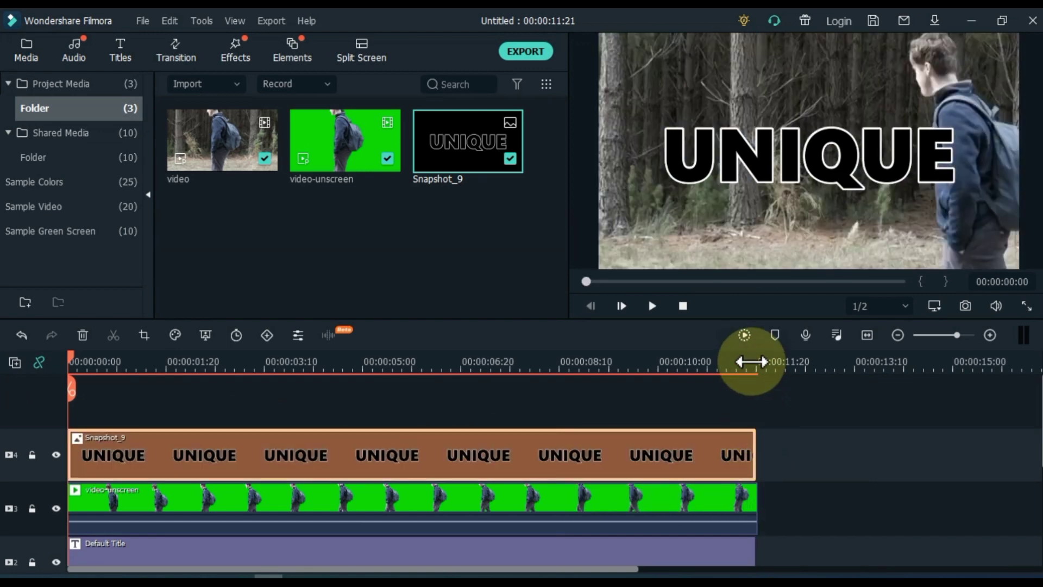
# - Deselect the clips and play the project through once
pyautogui.click(754, 361)
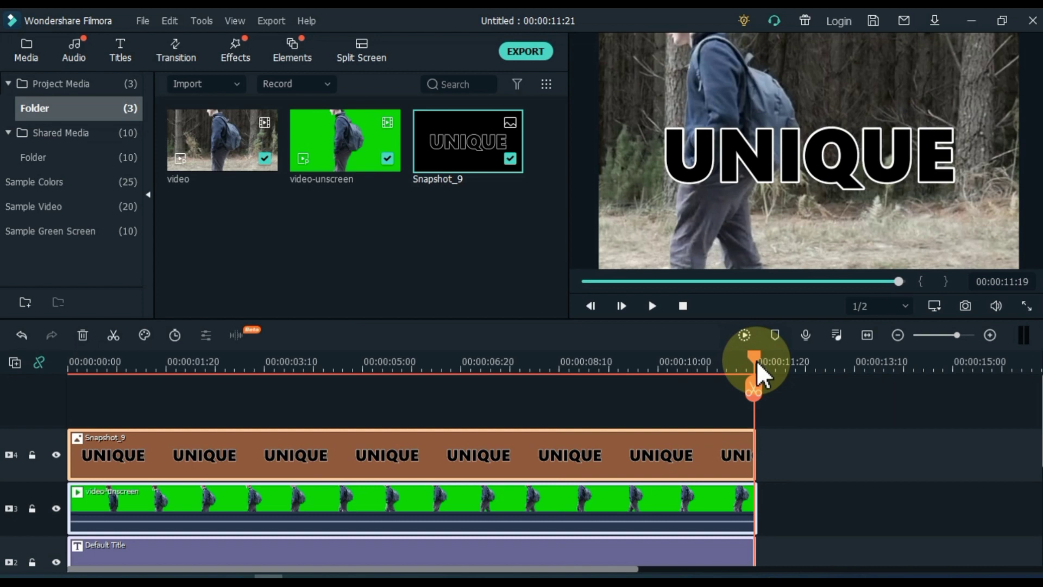
pyautogui.click(759, 374)
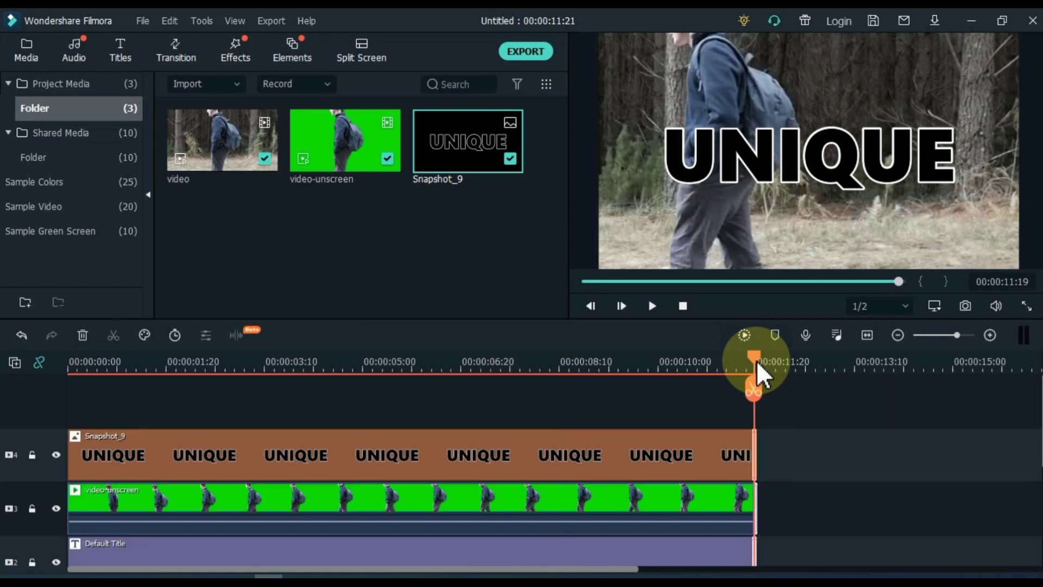
pyautogui.press('space')
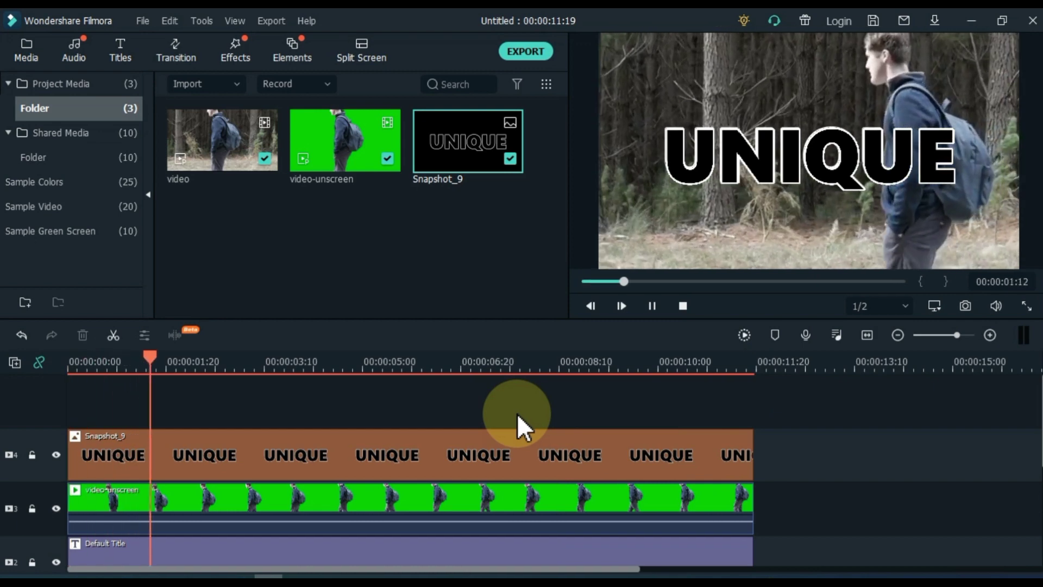
pyautogui.press('space')
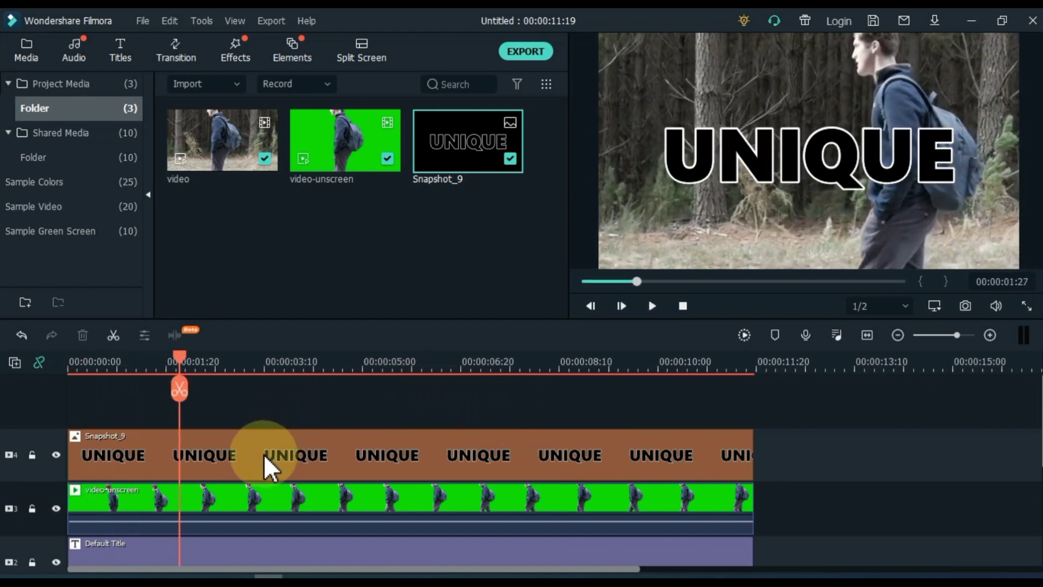
# - Set the Snapshot_9 clip's Compositing blending mode to Screen
pyautogui.doubleClick(265, 456)
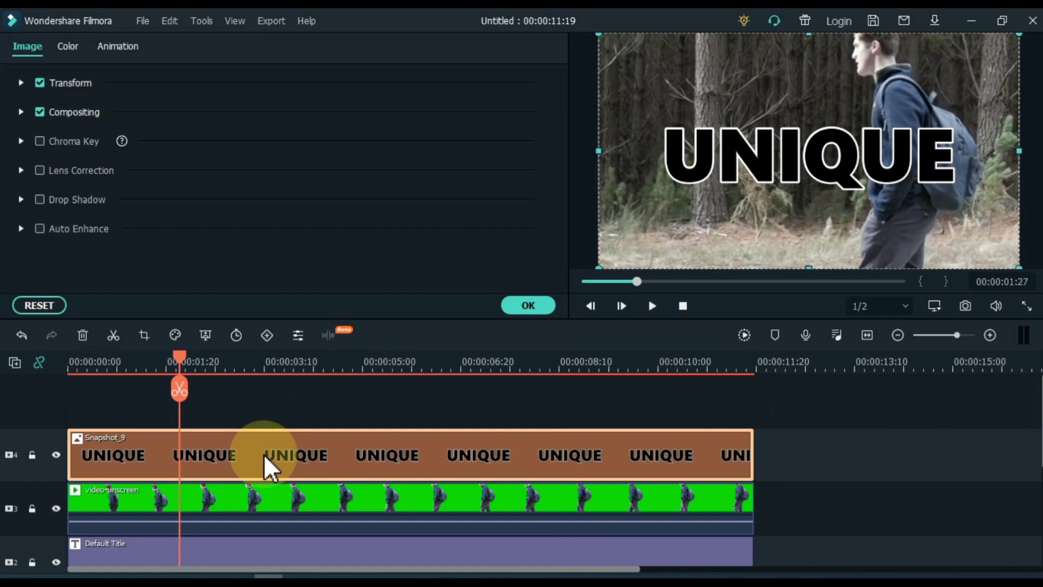
pyautogui.click(22, 112)
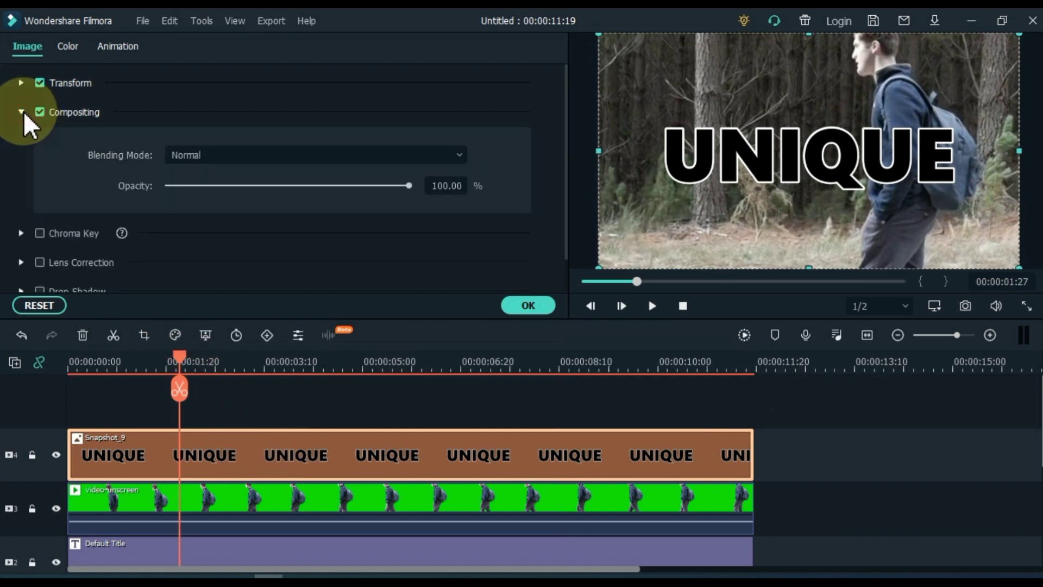
pyautogui.click(295, 157)
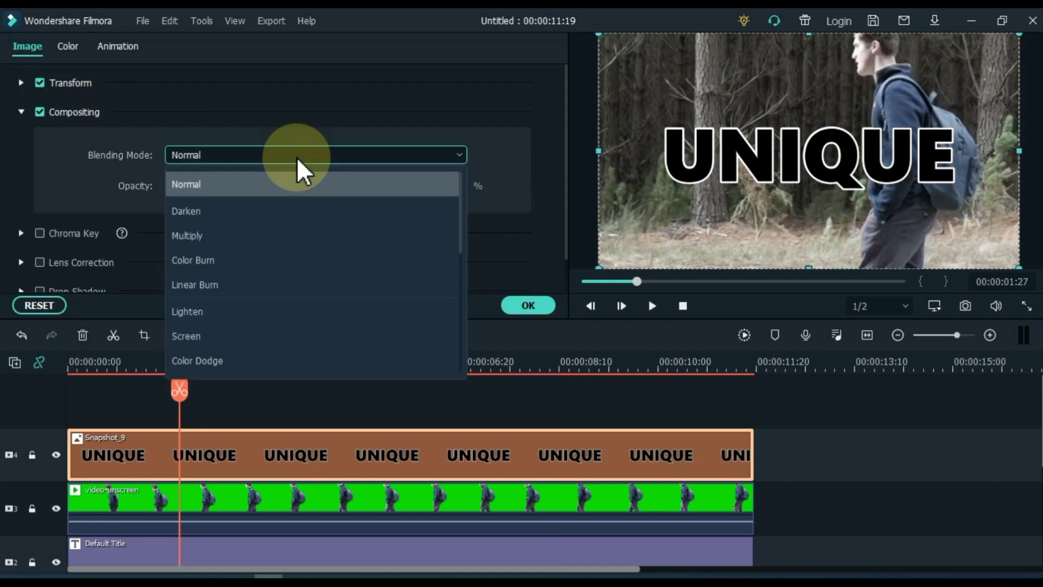
pyautogui.click(214, 337)
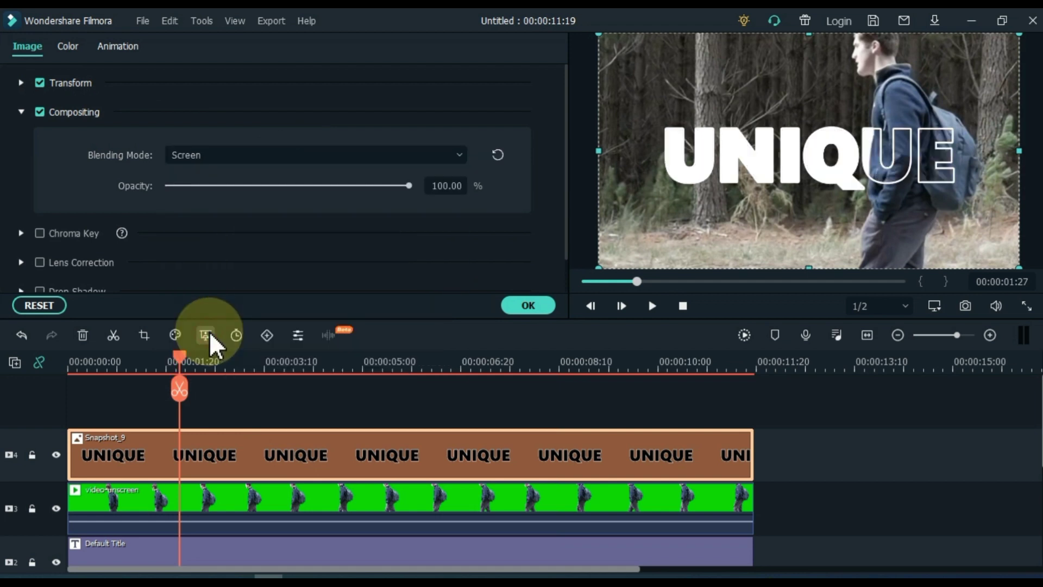
pyautogui.click(537, 308)
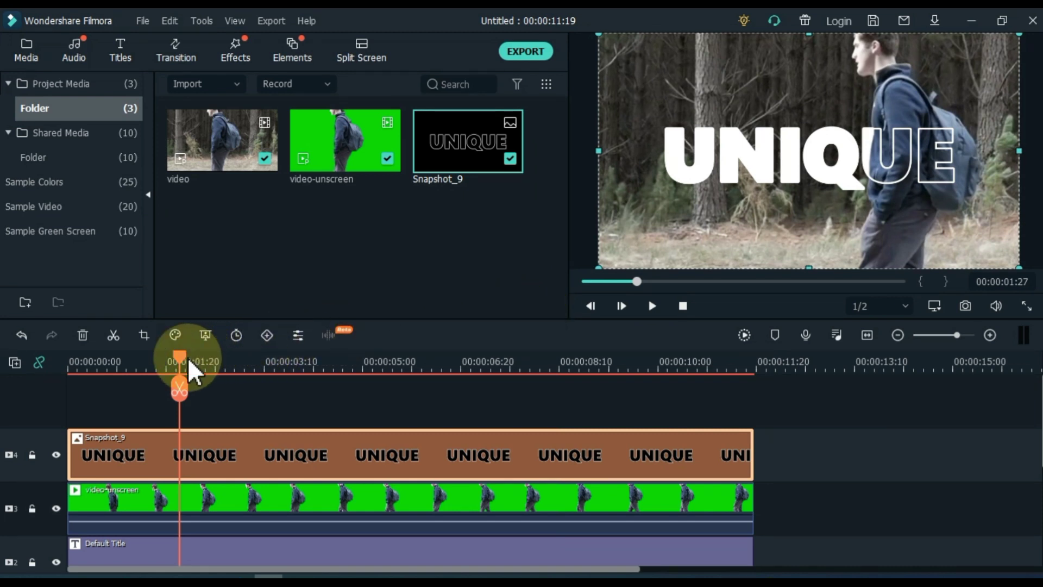
pyautogui.click(174, 360)
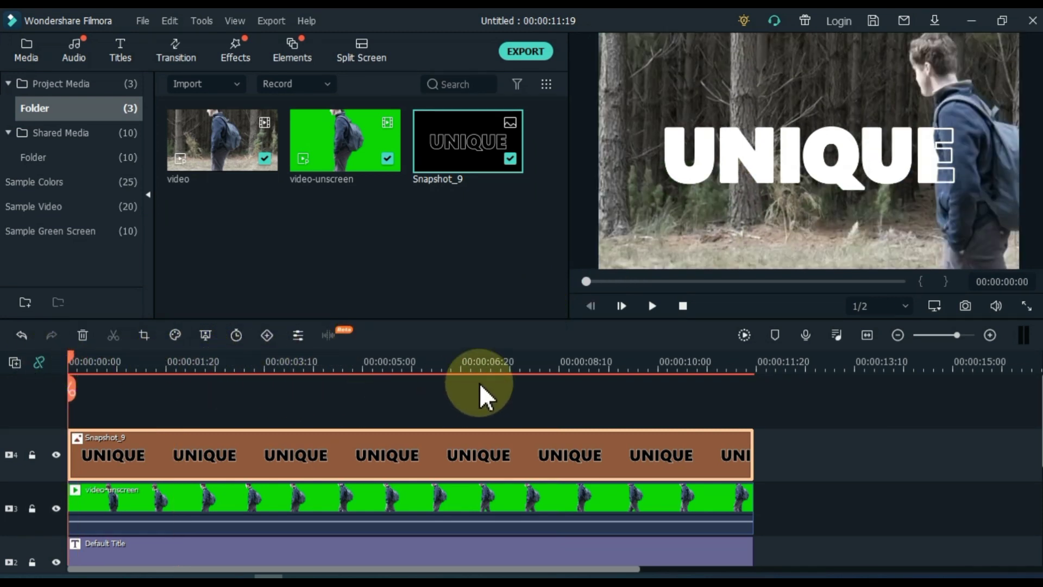
pyautogui.click(652, 306)
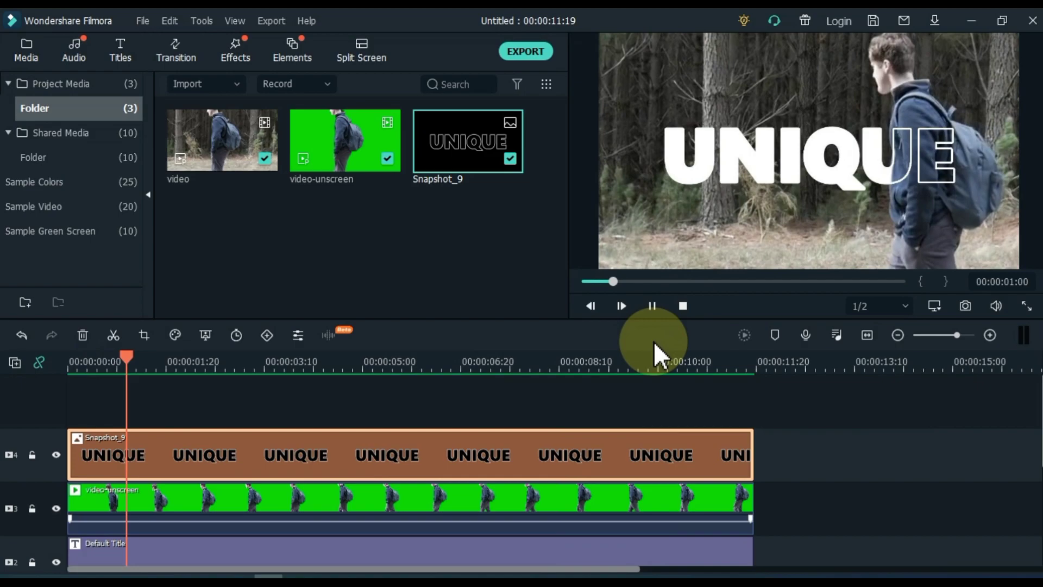